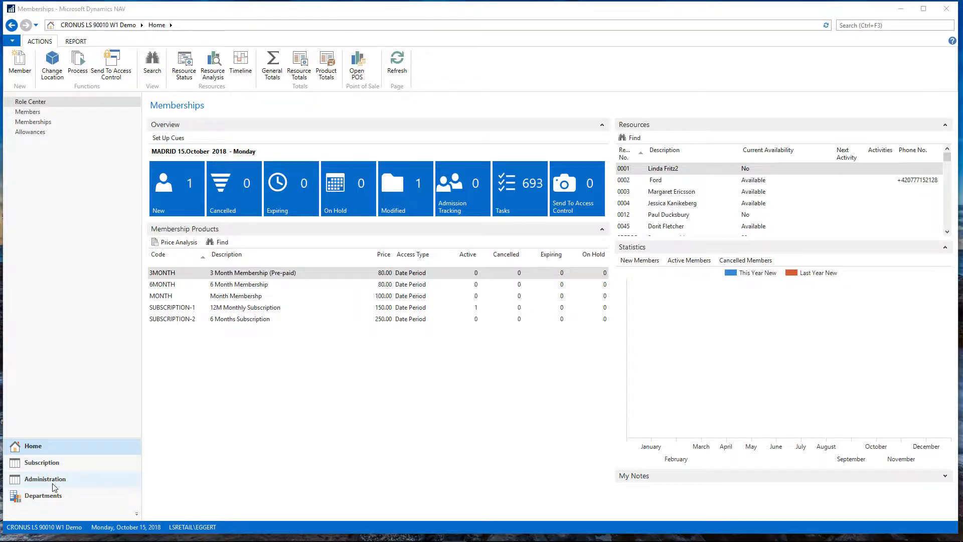
Open the Membership Setup record for editing from Administration and examine its general settings, including Default Member Club and Location (Invoice).
{"action": "left_click", "coordinate": [53, 479]}
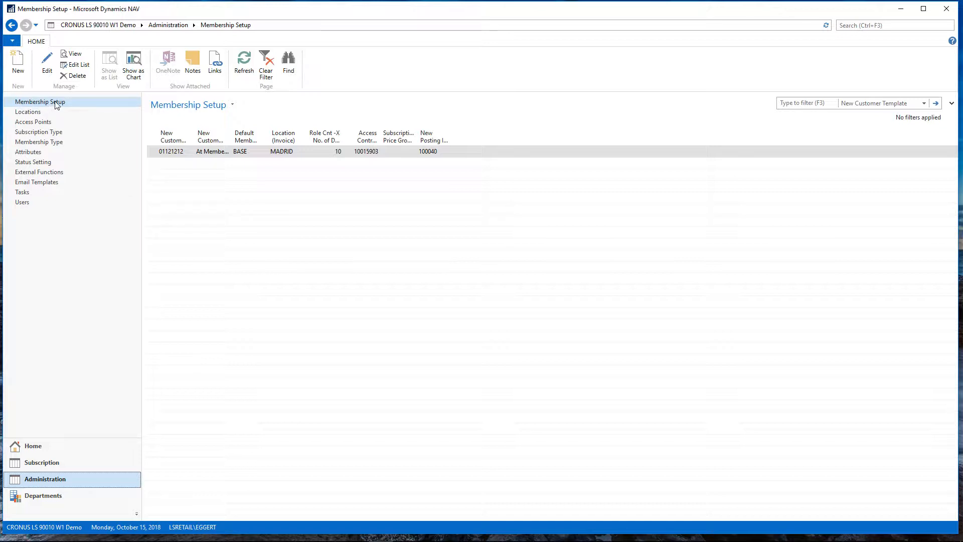
{"action": "left_click", "coordinate": [45, 75]}
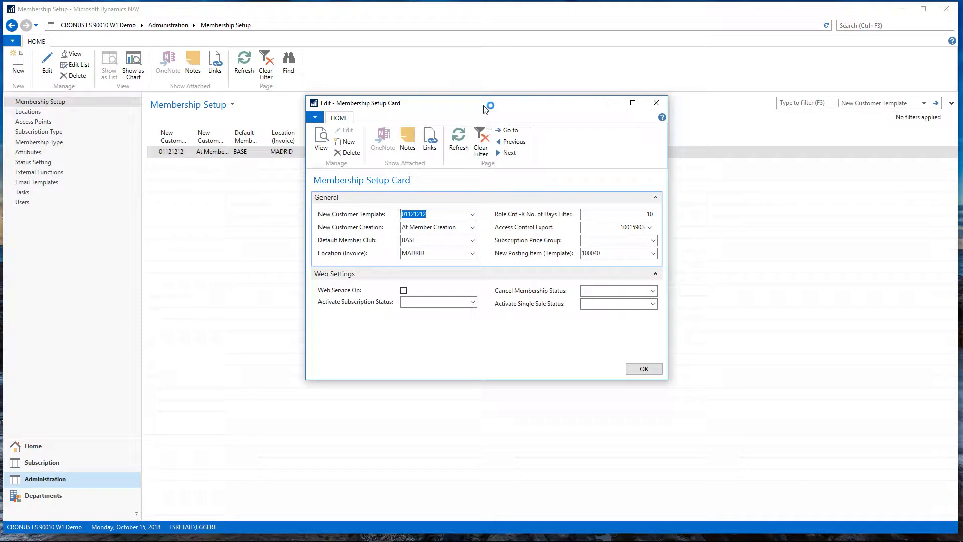
{"action": "left_click_drag", "start_coordinate": [519, 381], "coordinate": [524, 400]}
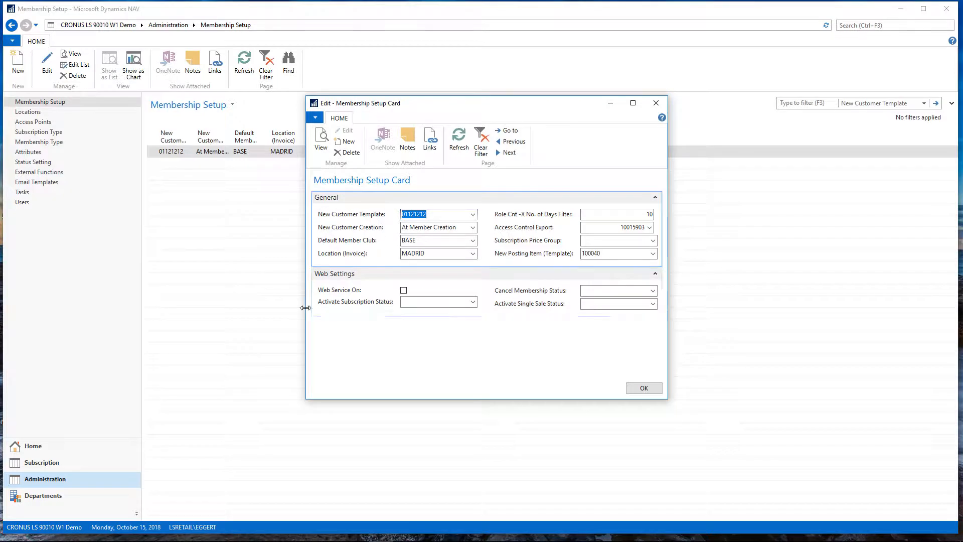
{"action": "left_click", "coordinate": [416, 241]}
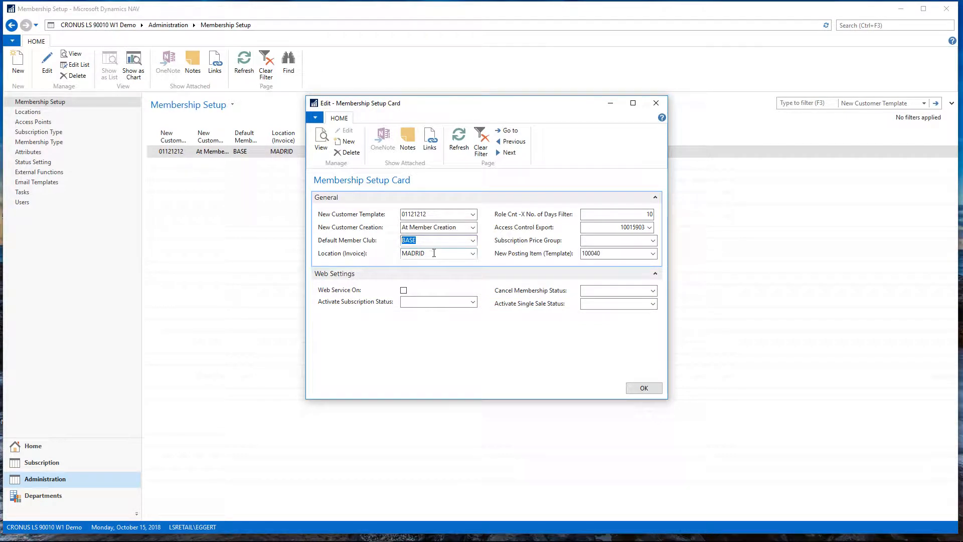
{"action": "left_click_drag", "start_coordinate": [436, 254], "coordinate": [412, 254]}
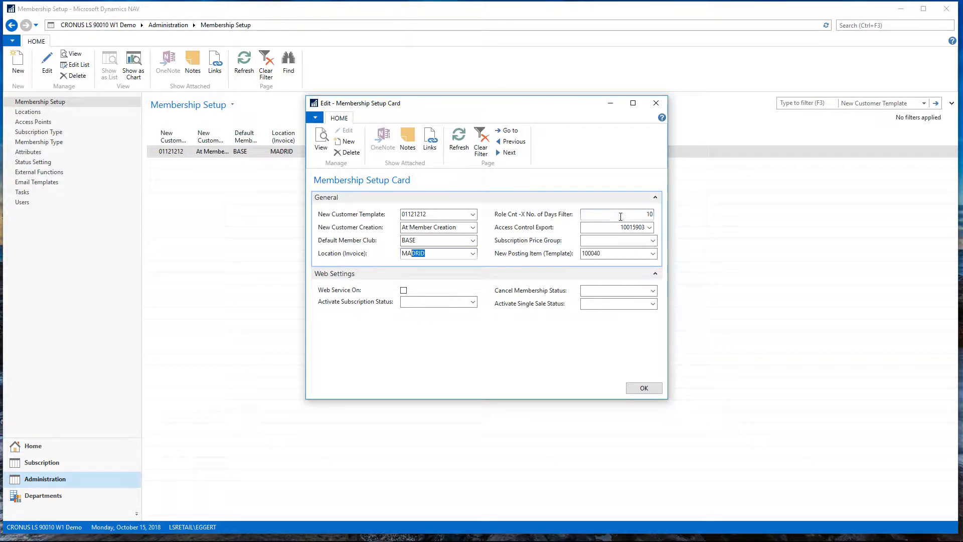
Examine the Role Cnt -X No. of Days Filter and the codeunits available for Access Control Export.
{"action": "left_click", "coordinate": [623, 214]}
{"action": "left_click", "coordinate": [596, 229]}
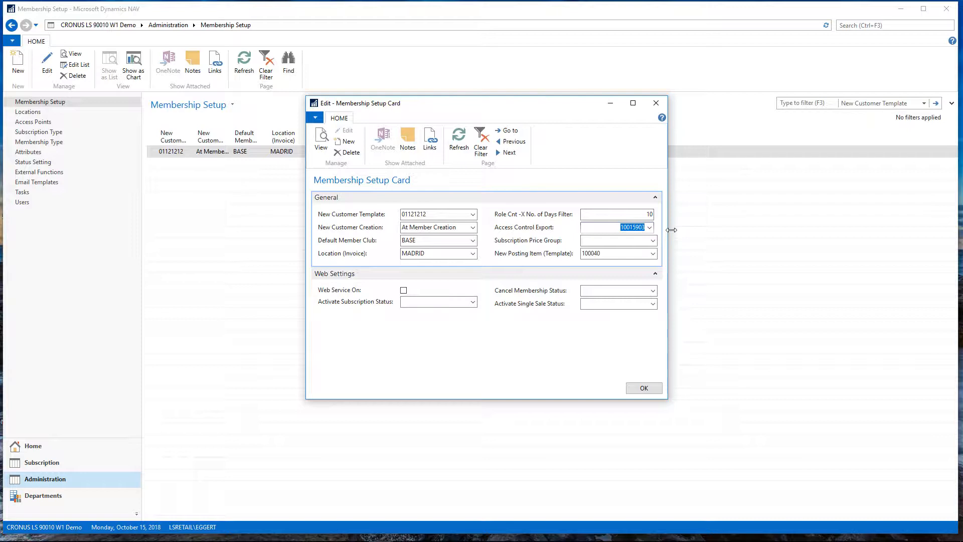
{"action": "left_click", "coordinate": [649, 227]}
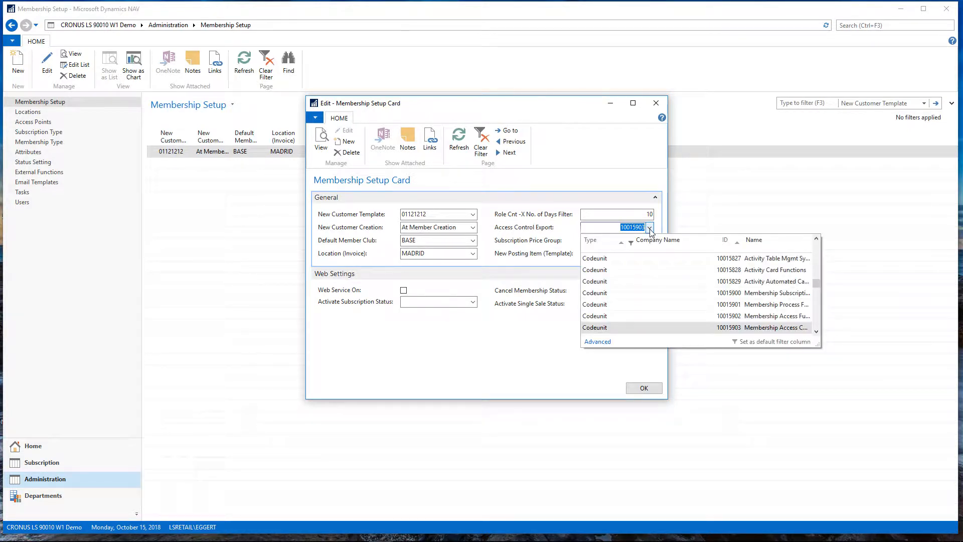
{"action": "left_click", "coordinate": [609, 228]}
{"action": "left_click", "coordinate": [544, 245]}
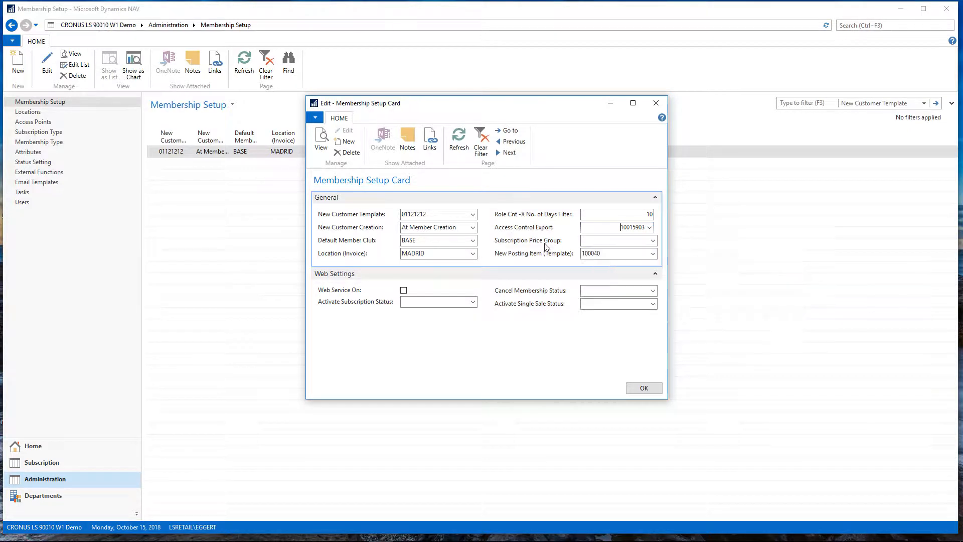
Examine the Subscription Price Group and New Posting Item (Template) fields on the Membership Setup Card.
{"action": "left_click", "coordinate": [601, 244]}
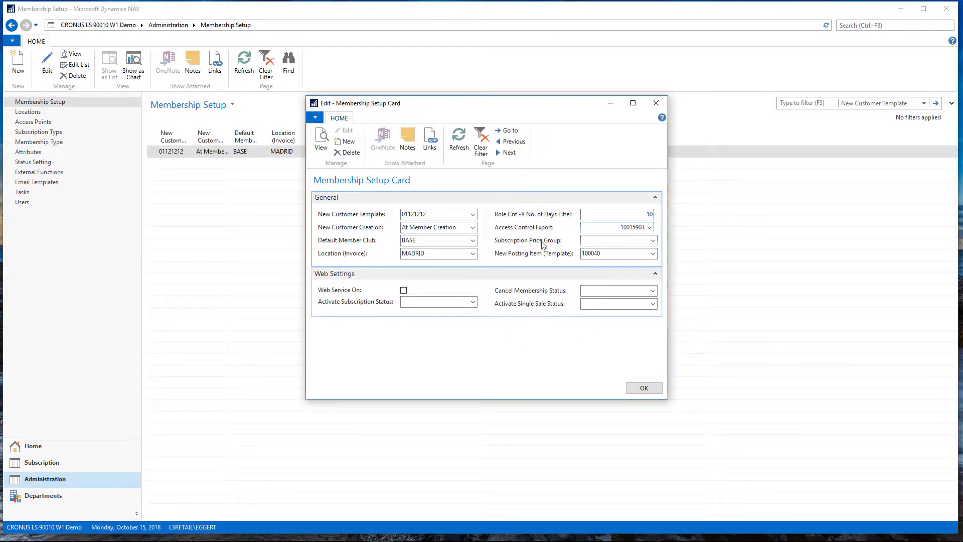
{"action": "left_click", "coordinate": [616, 255]}
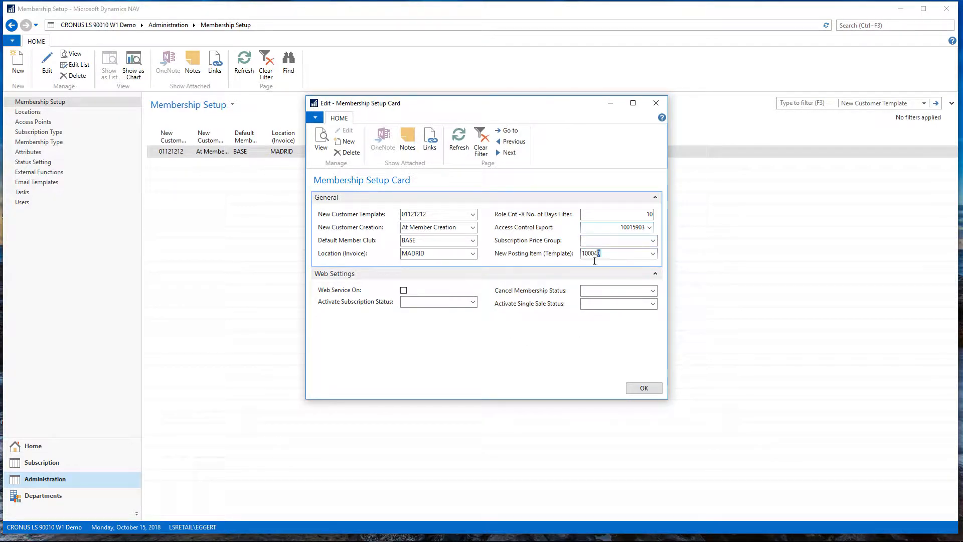
{"action": "left_click", "coordinate": [615, 253]}
{"action": "left_click_drag", "start_coordinate": [615, 253], "coordinate": [572, 262]}
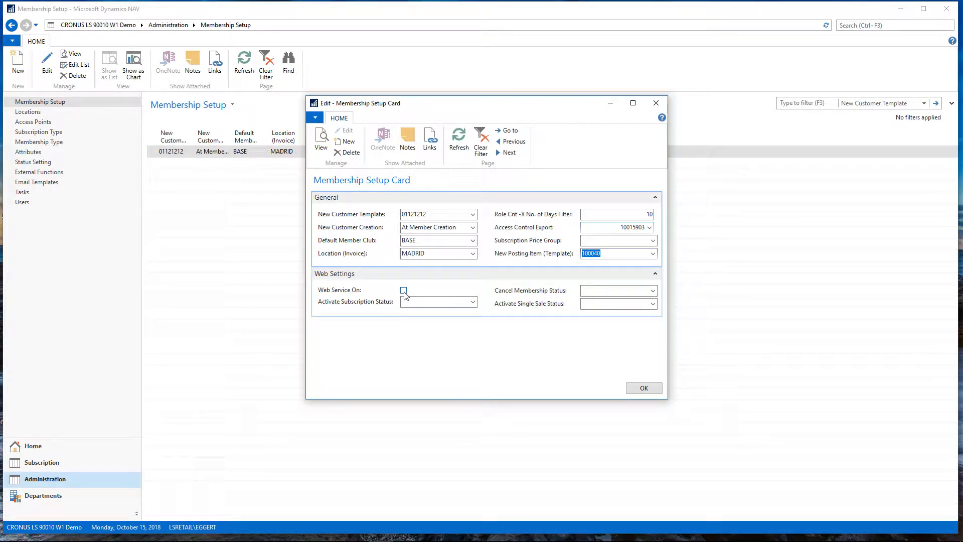
Review the available Activate Subscription Status options in Web Settings and close the Membership Setup Card.
{"action": "left_click", "coordinate": [447, 302]}
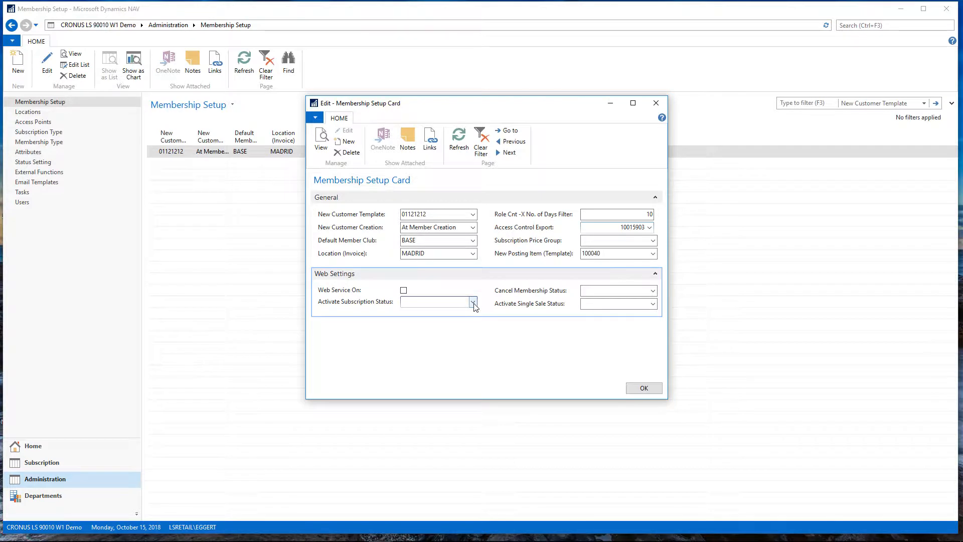
{"action": "left_click", "coordinate": [472, 301]}
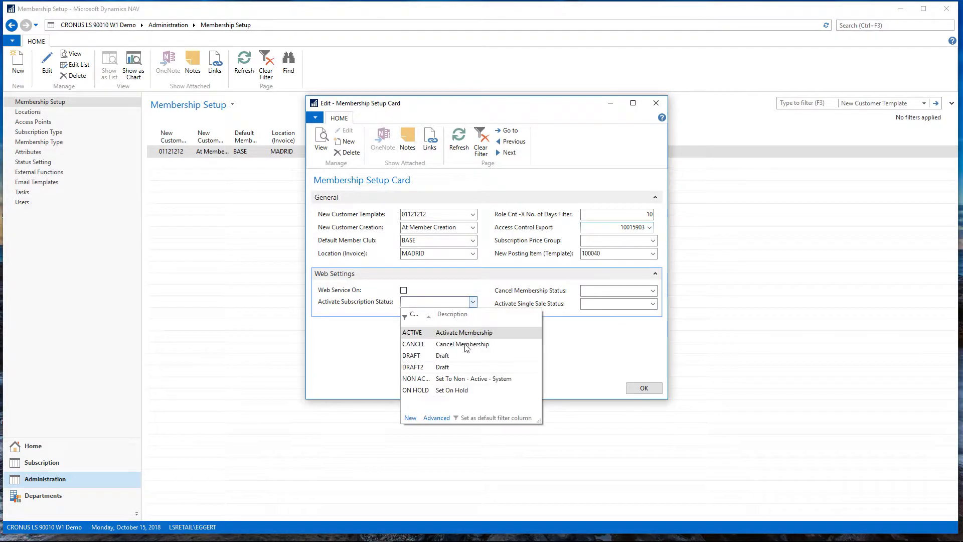
{"action": "left_click", "coordinate": [471, 299]}
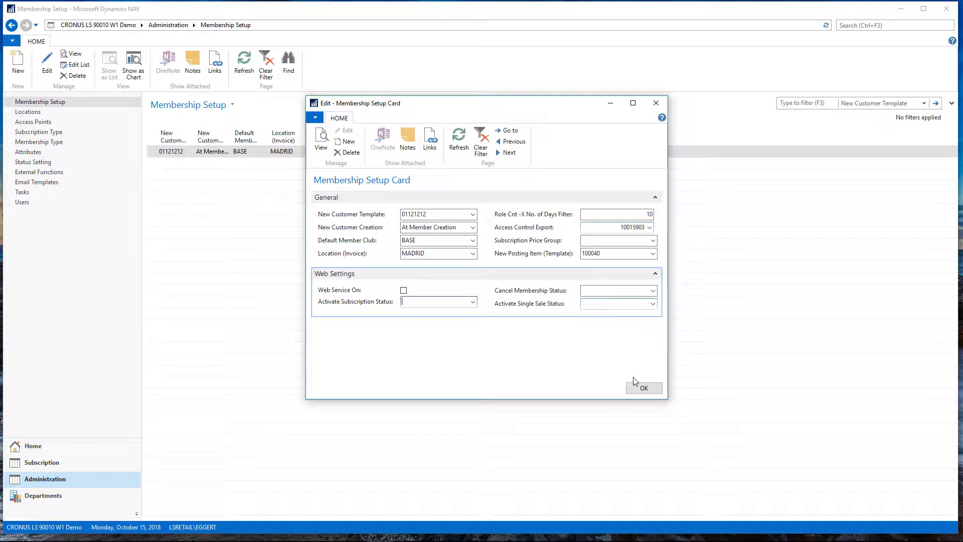
{"action": "left_click", "coordinate": [644, 387]}
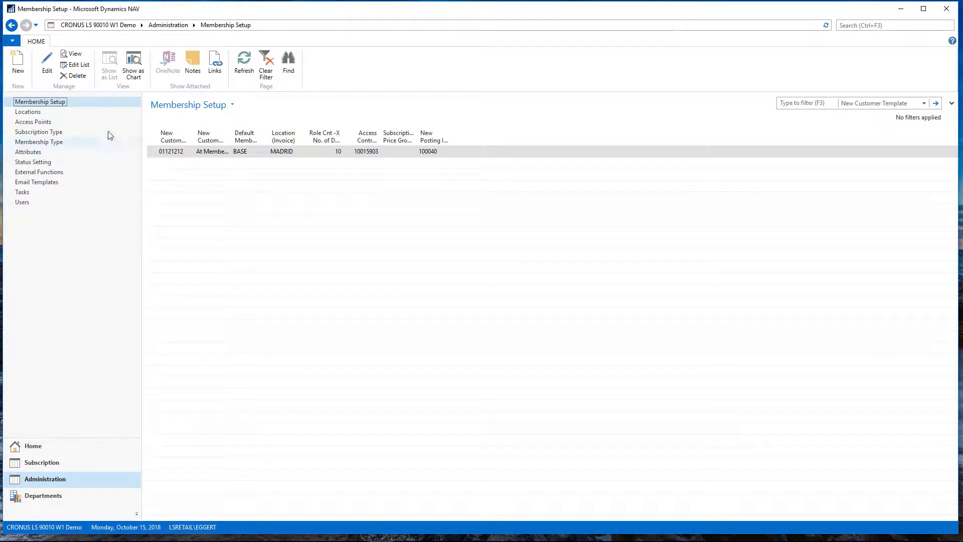
Review the Locations list and the Access Points list in Administration.
{"action": "left_click", "coordinate": [35, 111]}
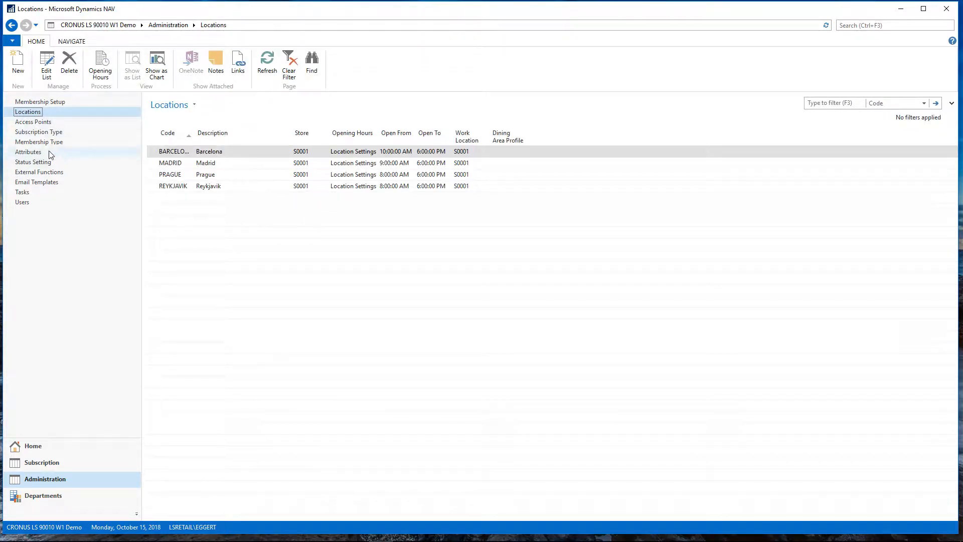
{"action": "left_click", "coordinate": [32, 123]}
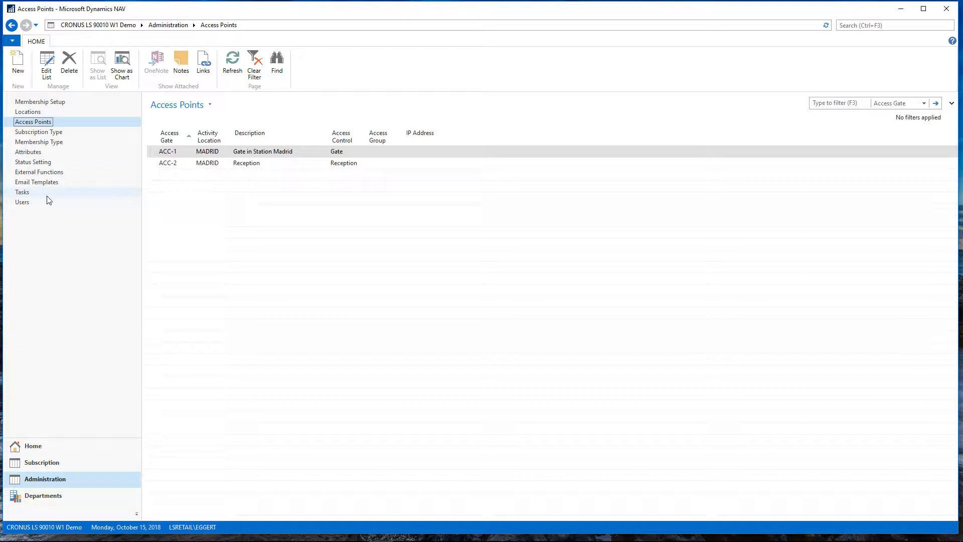
Open the Subscription Type list for editing and examine the MONTH type's Period Calculation and Invoice Posting Date.
{"action": "left_click", "coordinate": [38, 133]}
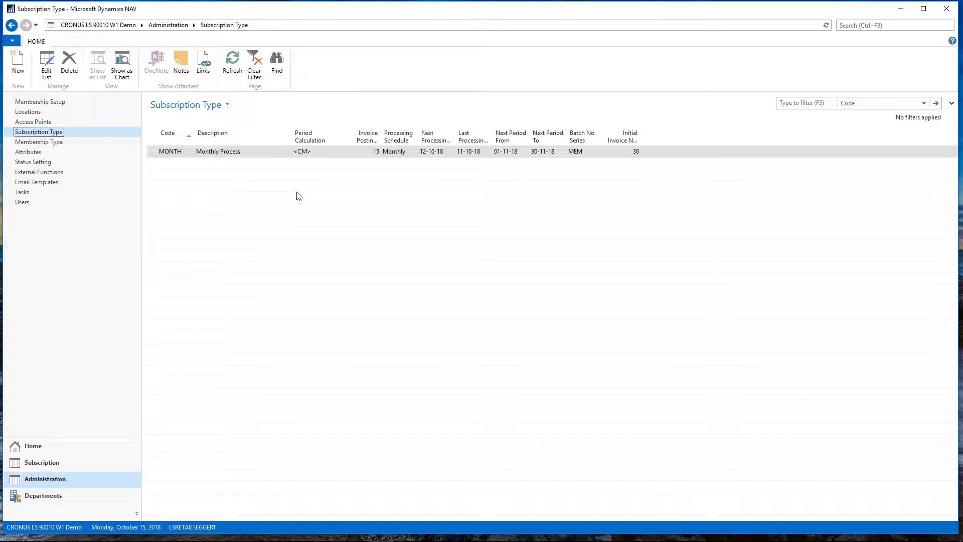
{"action": "left_click", "coordinate": [46, 64]}
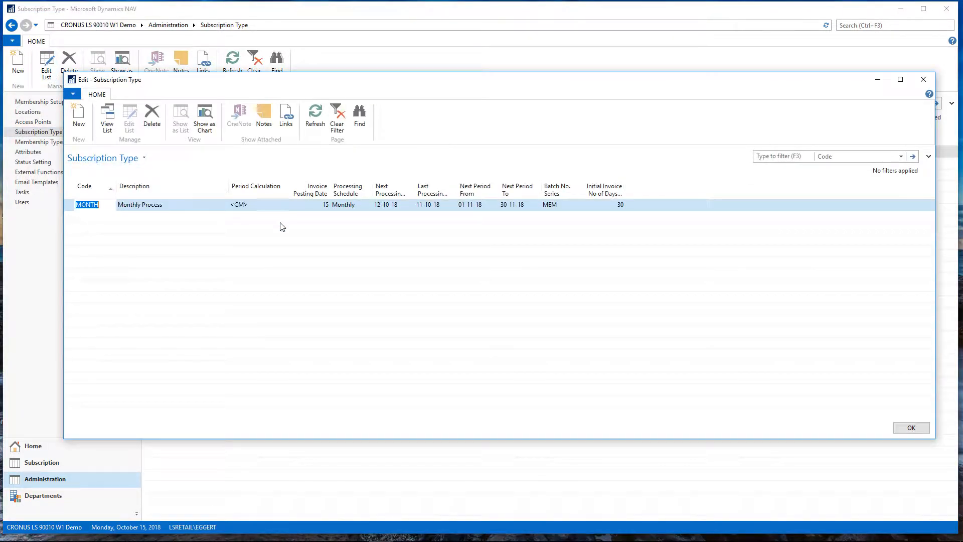
{"action": "left_click", "coordinate": [261, 207]}
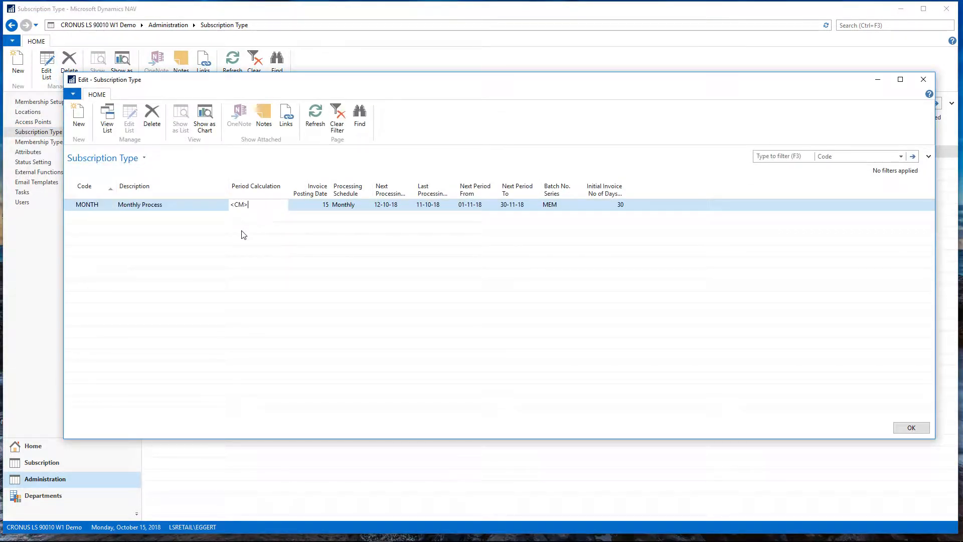
{"action": "left_click_drag", "start_coordinate": [261, 205], "coordinate": [209, 216]}
{"action": "left_click", "coordinate": [317, 205]}
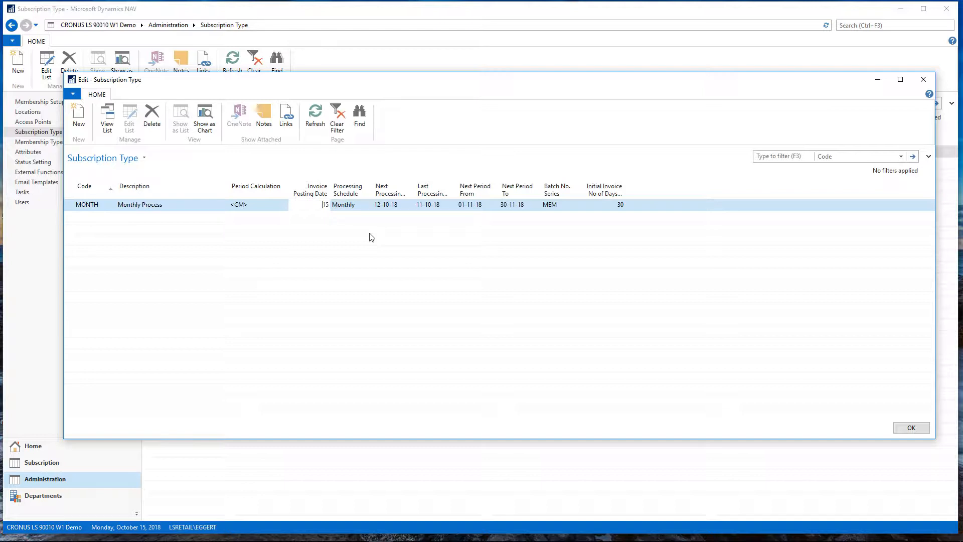
Examine the MONTH type's processing dates, next period dates and Batch No. Series, and close the edit window.
{"action": "left_click", "coordinate": [376, 206]}
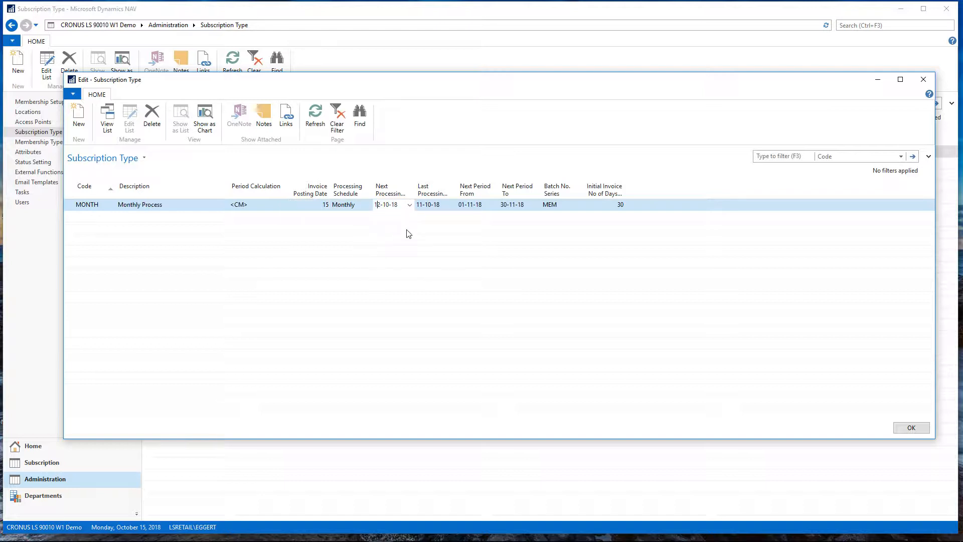
{"action": "left_click", "coordinate": [433, 205]}
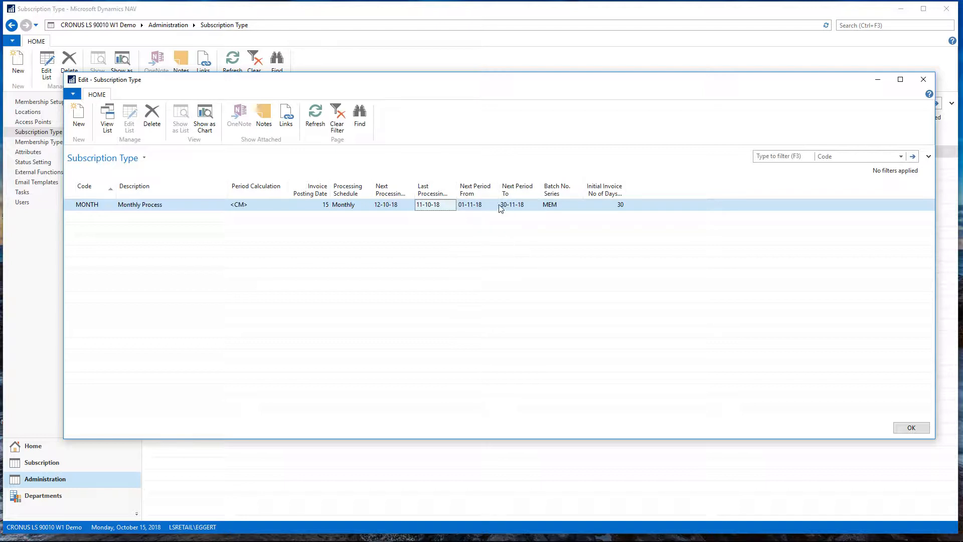
{"action": "left_click", "coordinate": [475, 206]}
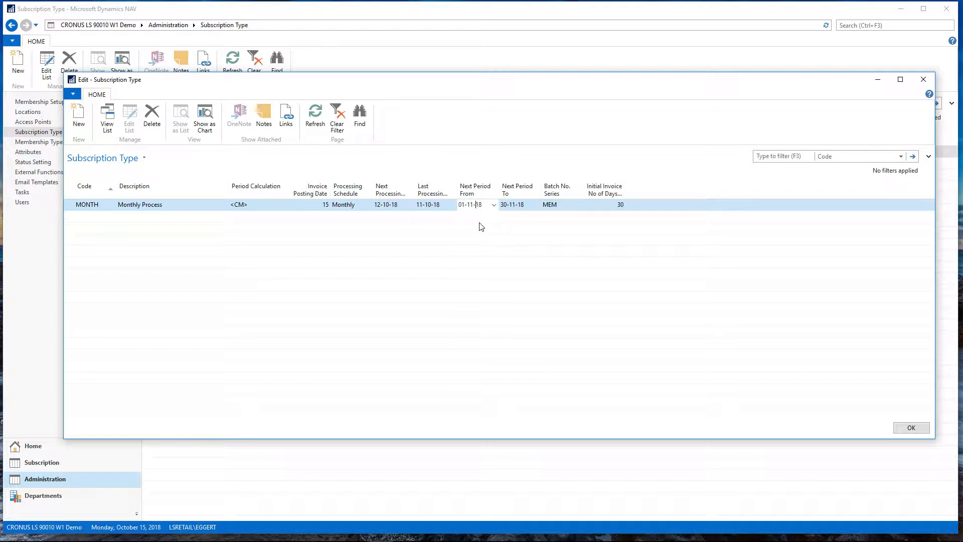
{"action": "left_click", "coordinate": [509, 206]}
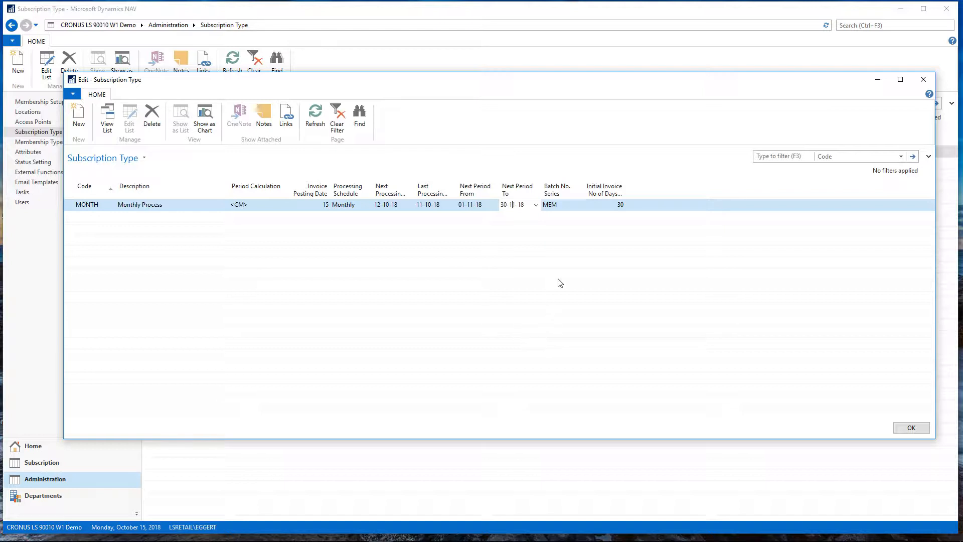
{"action": "left_click", "coordinate": [561, 205]}
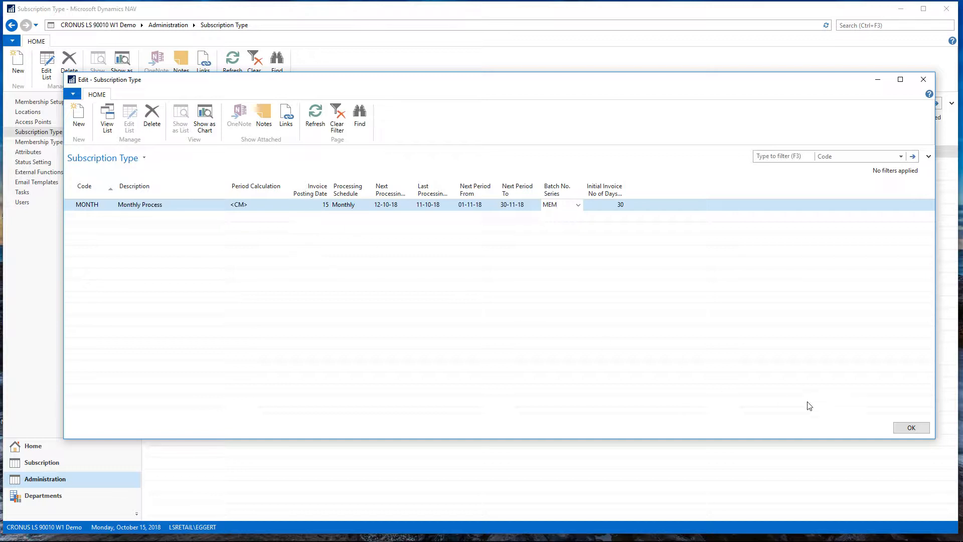
{"action": "left_click", "coordinate": [911, 428]}
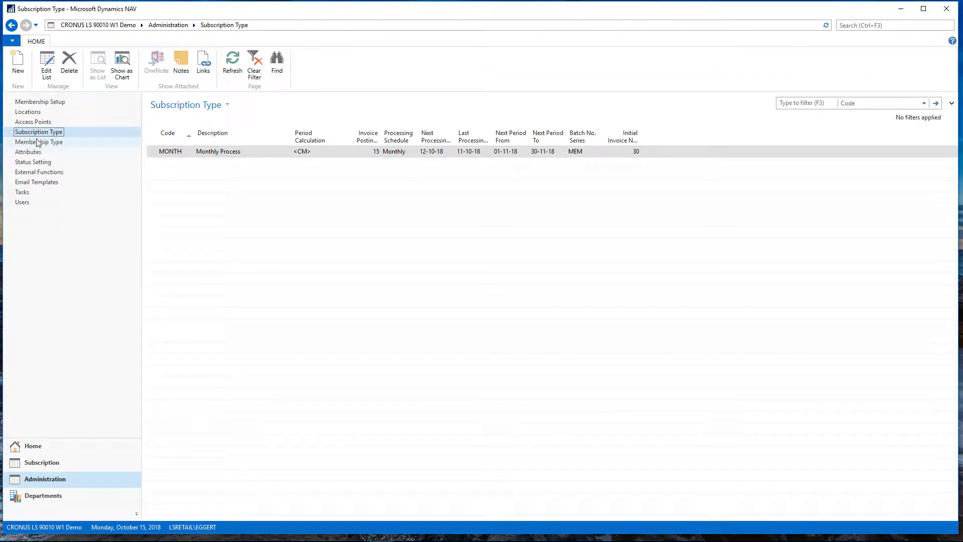
Open the Membership Type list and compare the charge types of 6 Month Membership and 12M Monthly Subscription.
{"action": "left_click", "coordinate": [40, 142]}
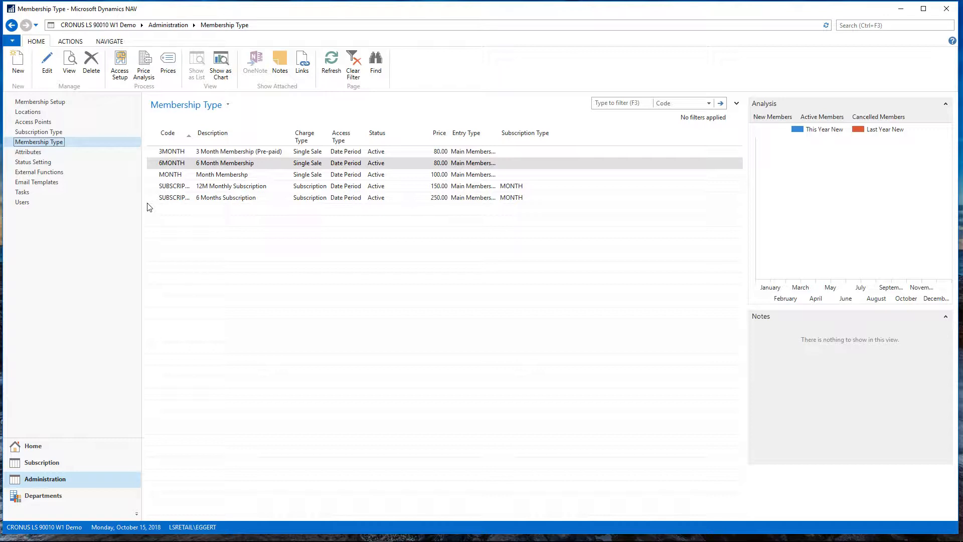
{"action": "left_click", "coordinate": [304, 167]}
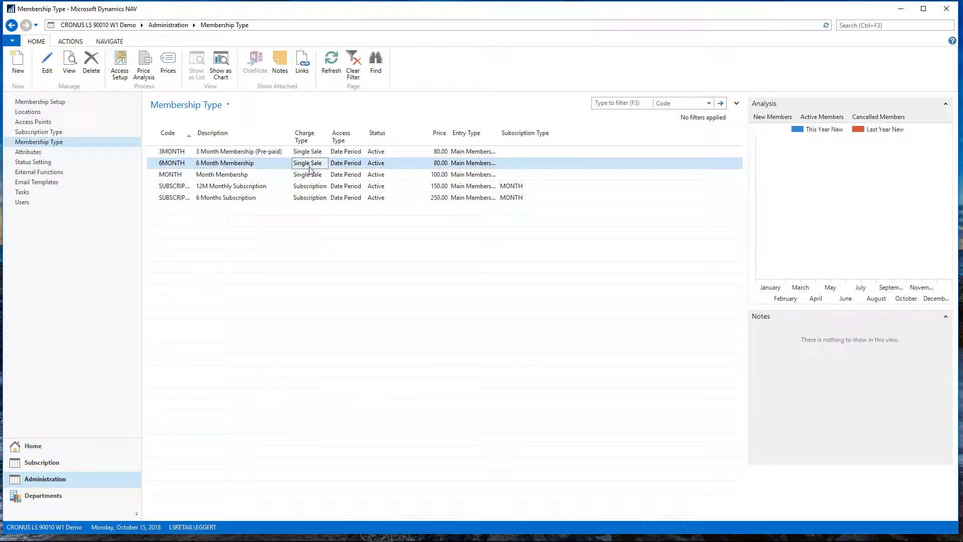
{"action": "left_click", "coordinate": [312, 189]}
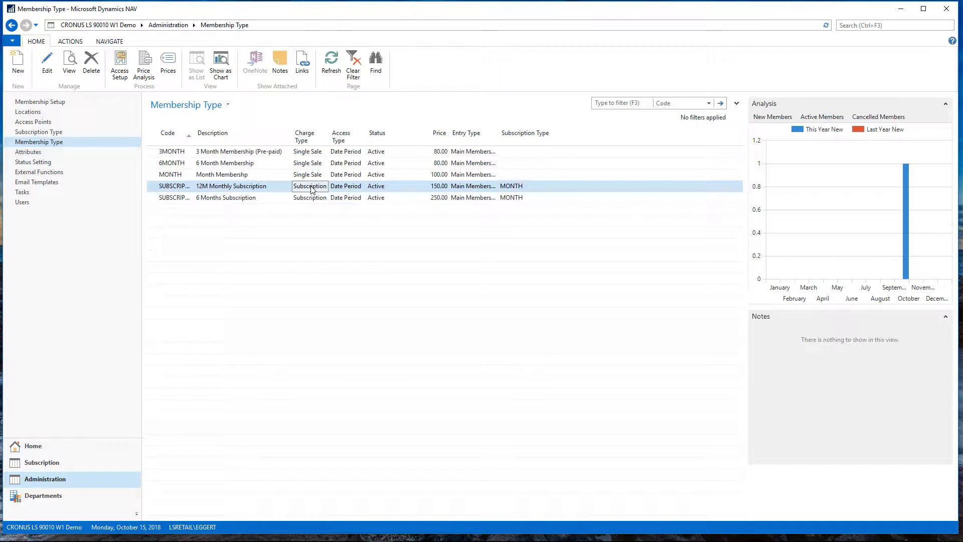
Open the 3MONTH membership type card for editing and examine its Description, Price Method options and Price.
{"action": "left_click", "coordinate": [234, 152]}
{"action": "left_click", "coordinate": [47, 63]}
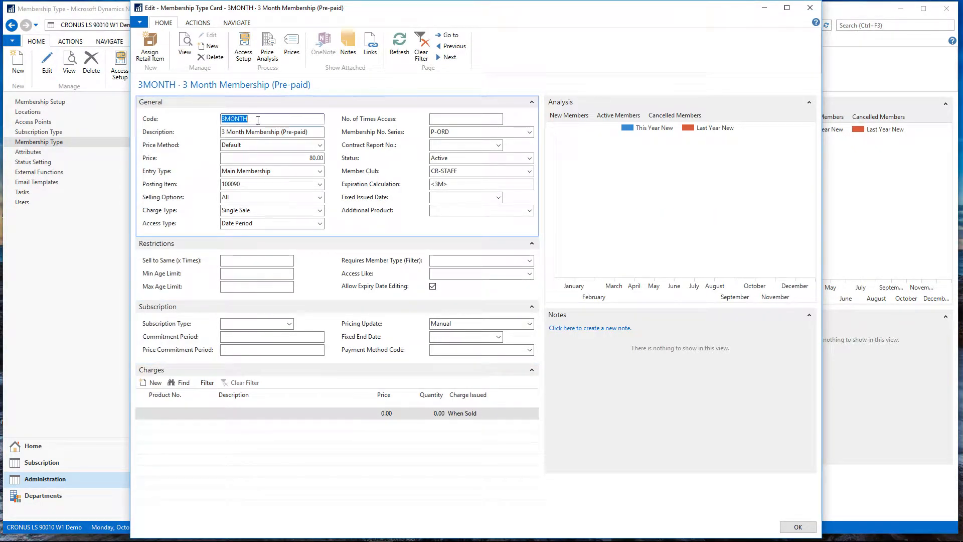
{"action": "left_click", "coordinate": [315, 132]}
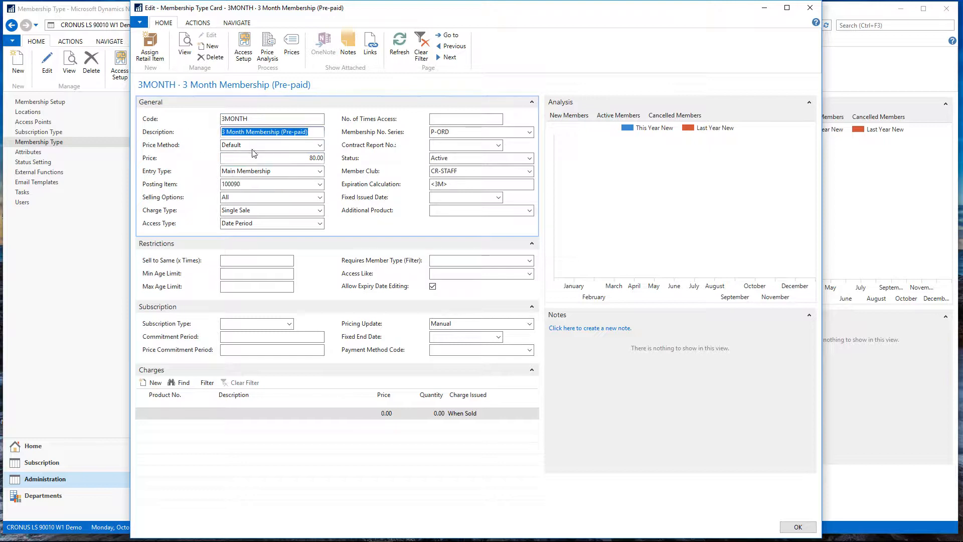
{"action": "left_click", "coordinate": [319, 145]}
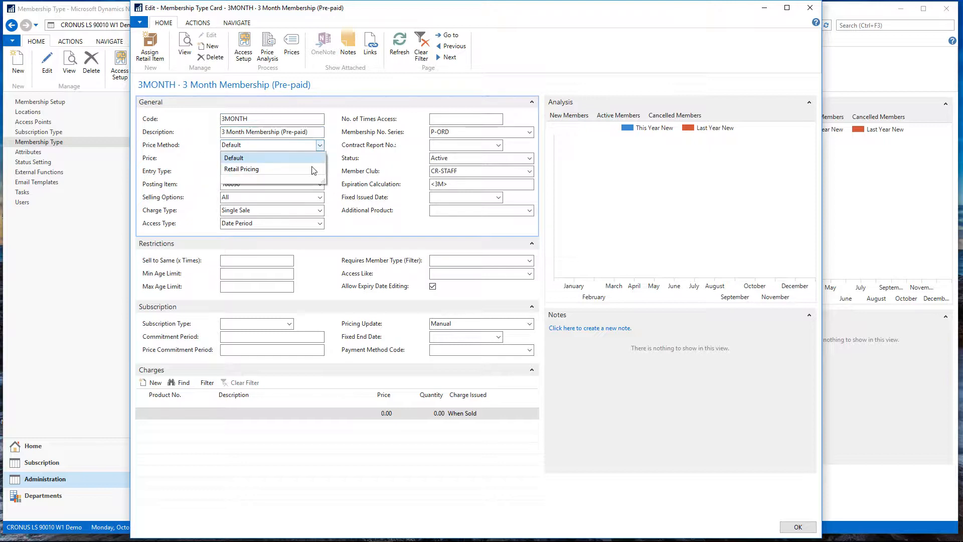
{"action": "left_click", "coordinate": [276, 158]}
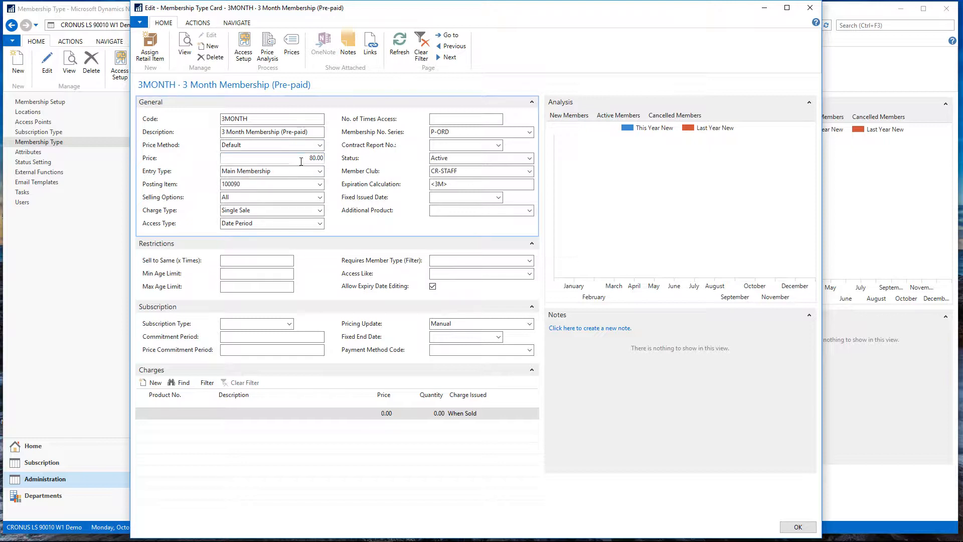
{"action": "left_click", "coordinate": [239, 158]}
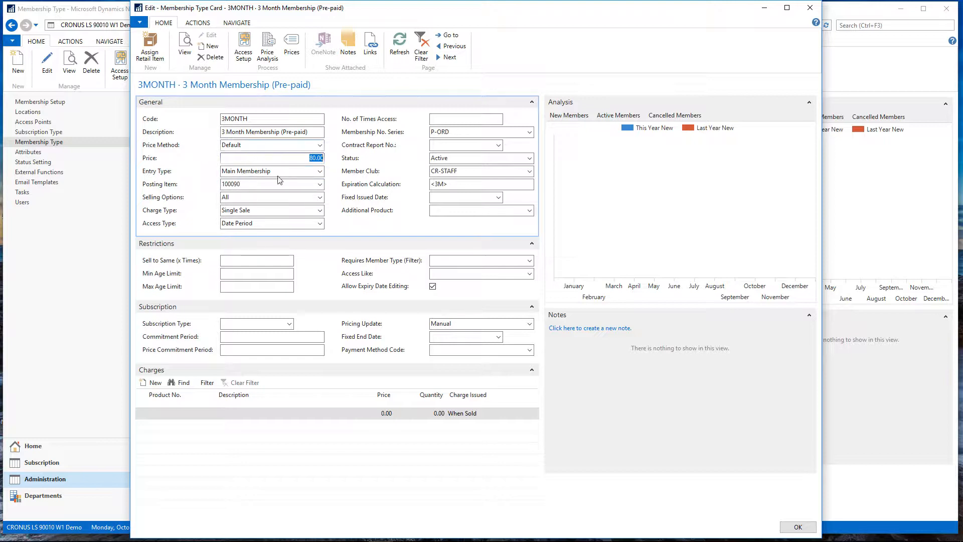
Examine the 3MONTH card's Posting Item and the list of items available for it, keeping the current item.
{"action": "left_click", "coordinate": [258, 186]}
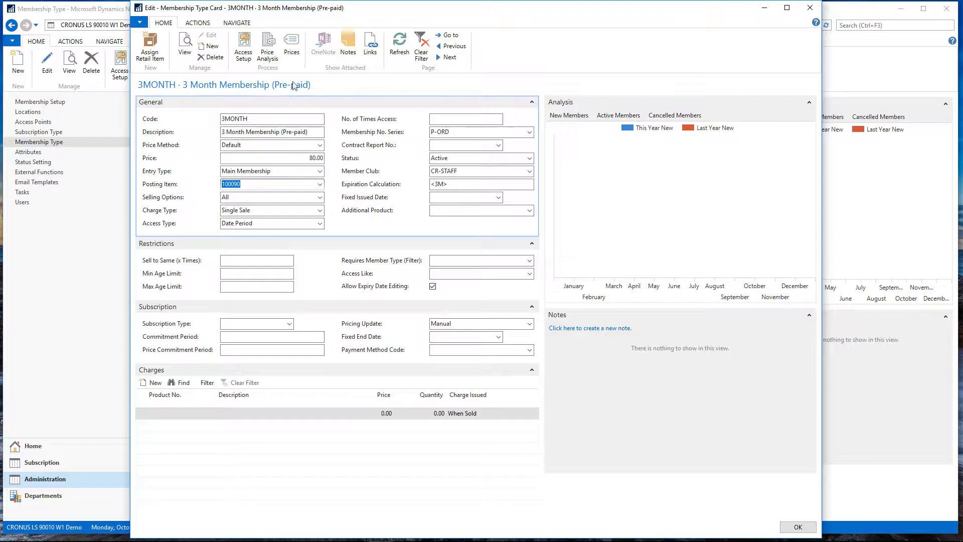
{"action": "left_click", "coordinate": [319, 182]}
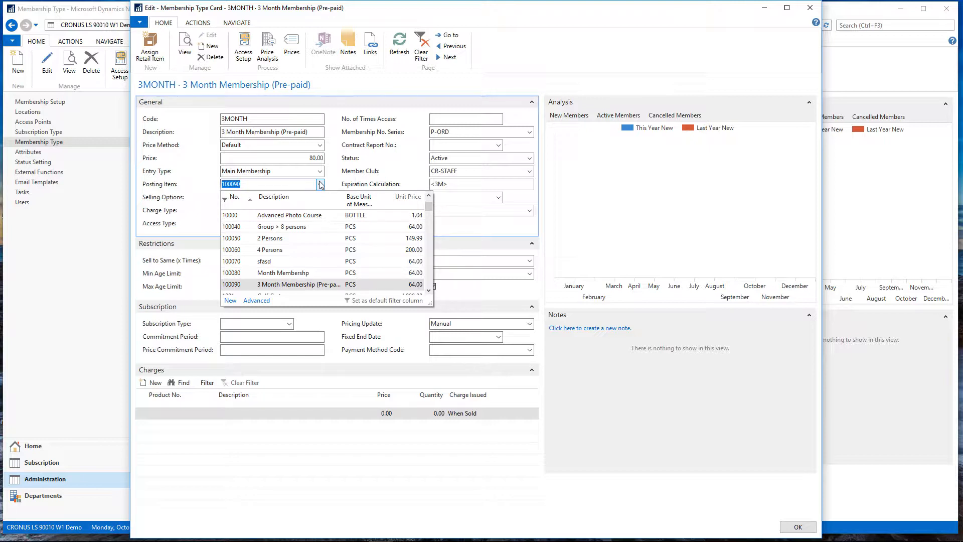
{"action": "left_click", "coordinate": [282, 180]}
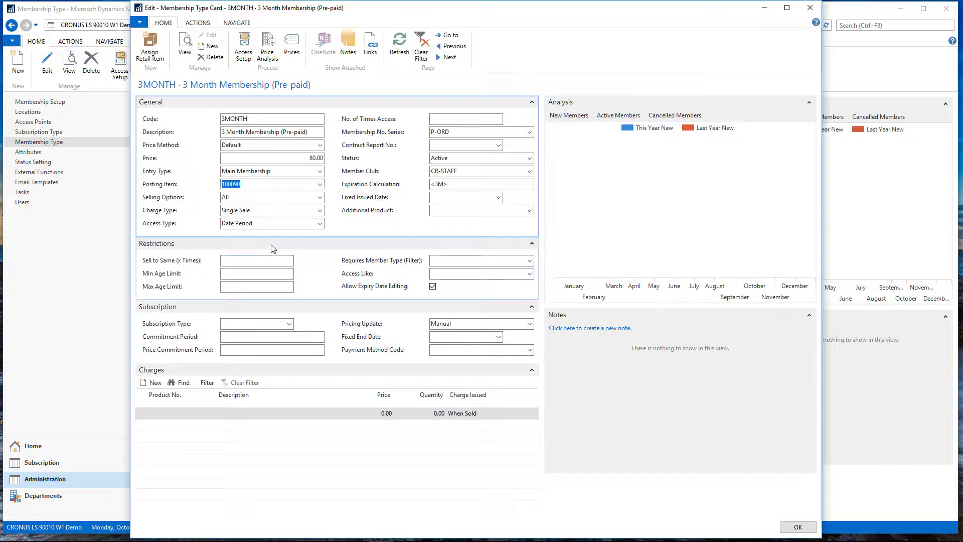
Examine the available options for Selling Options, Charge Type and Access Type on the 3MONTH card.
{"action": "left_click", "coordinate": [319, 197]}
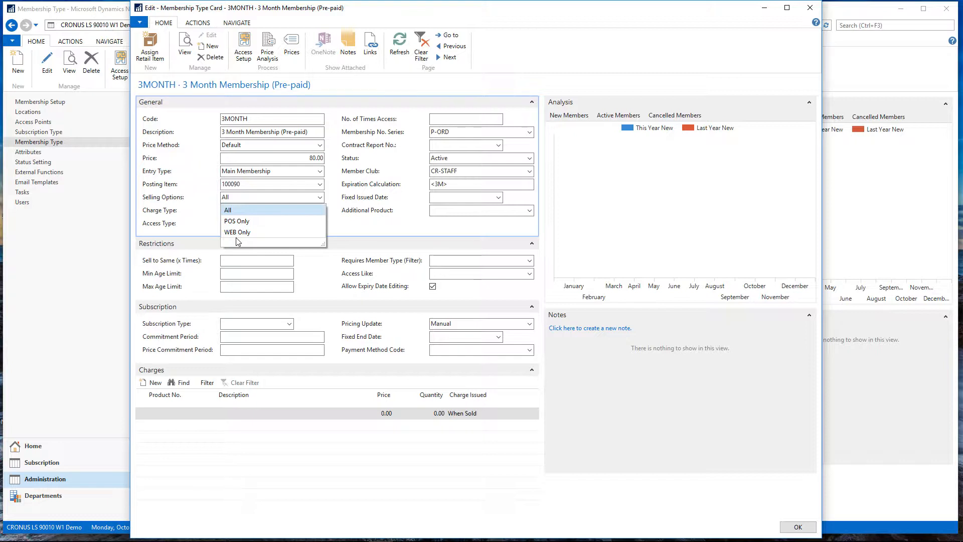
{"action": "left_click", "coordinate": [267, 210]}
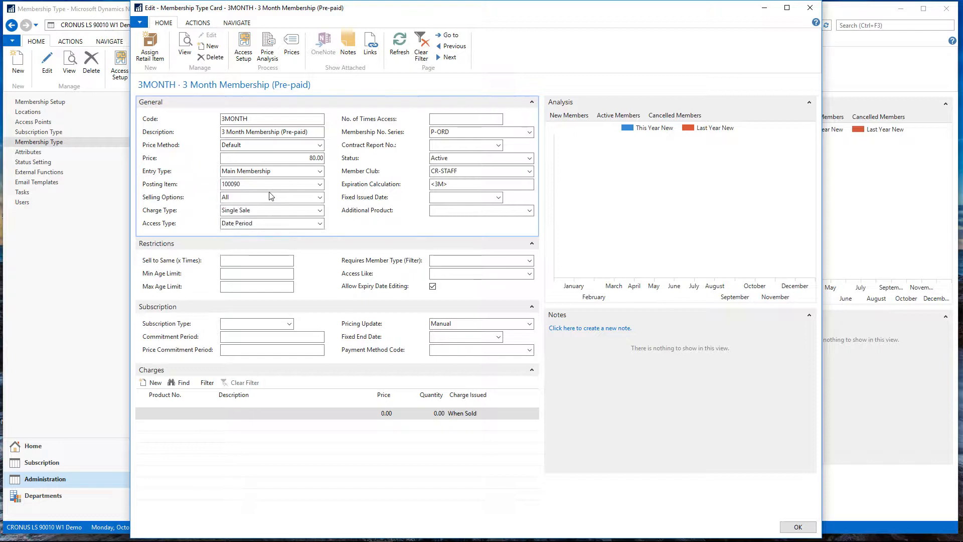
{"action": "left_click", "coordinate": [319, 210]}
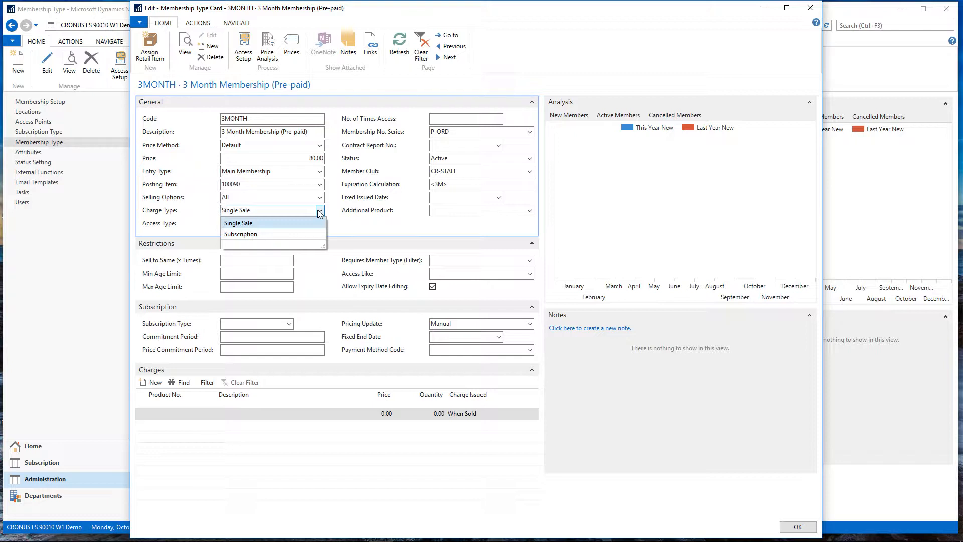
{"action": "left_click", "coordinate": [273, 223]}
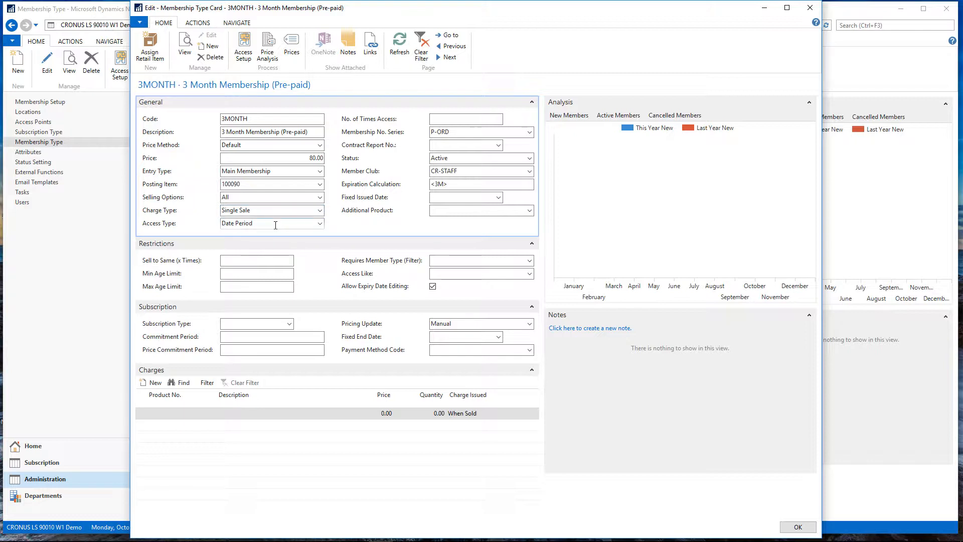
{"action": "left_click", "coordinate": [319, 224]}
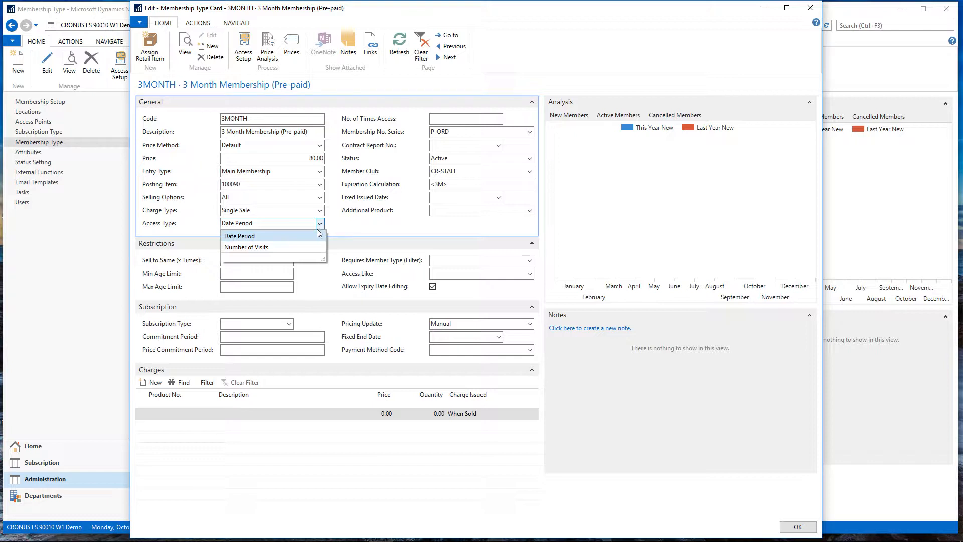
{"action": "left_click", "coordinate": [287, 224]}
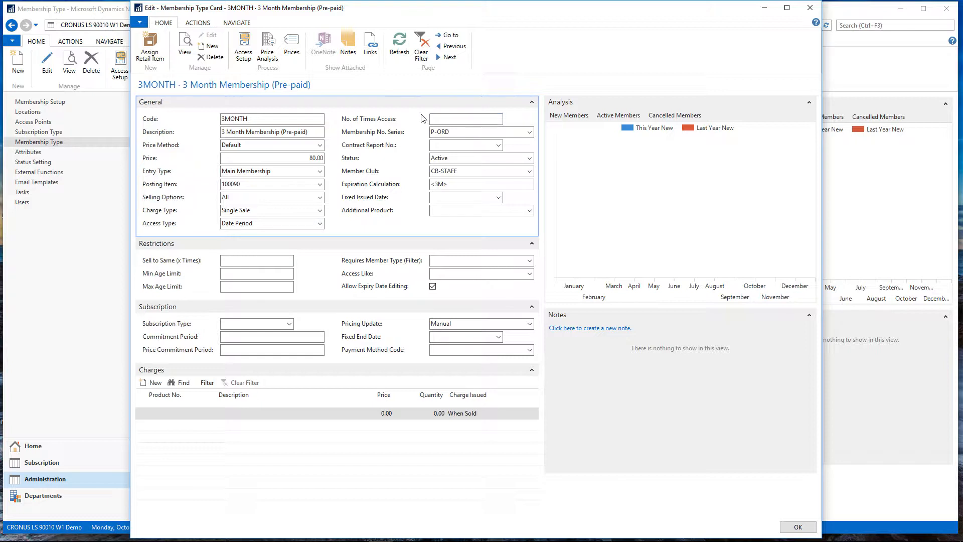
Examine No. of Times Access, the number series available for Membership No. Series, and Contract Report No.
{"action": "left_click", "coordinate": [440, 117]}
{"action": "left_click_drag", "start_coordinate": [454, 132], "coordinate": [424, 140]}
{"action": "left_click", "coordinate": [529, 132]}
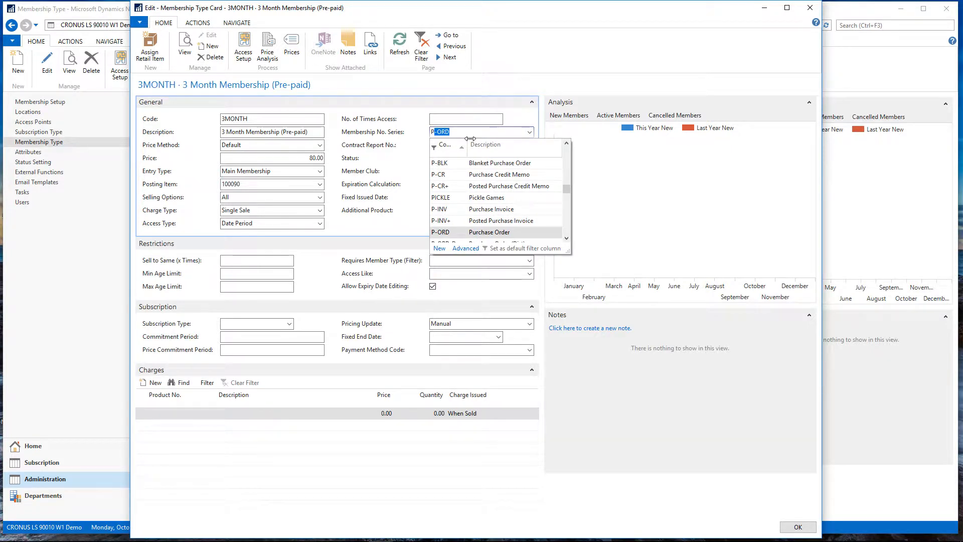
{"action": "left_click_drag", "start_coordinate": [470, 133], "coordinate": [417, 137]}
{"action": "left_click", "coordinate": [417, 118]}
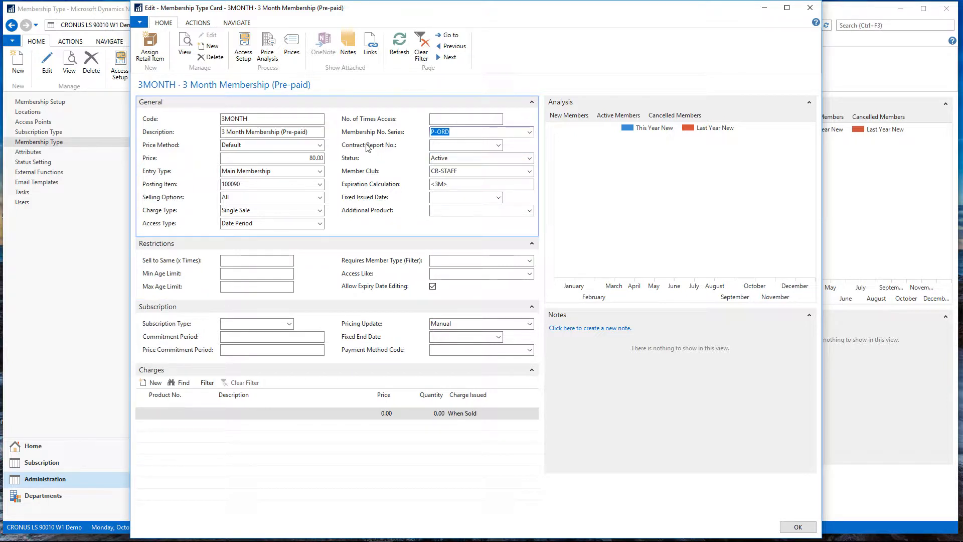
{"action": "left_click", "coordinate": [490, 146]}
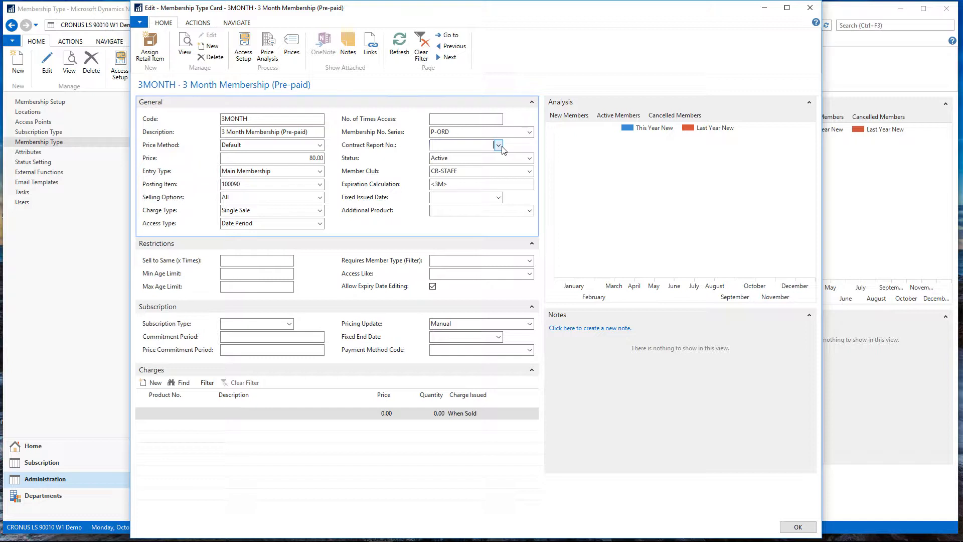
Examine the available Status options of the 3MONTH membership type without changing the selection.
{"action": "left_click", "coordinate": [530, 158]}
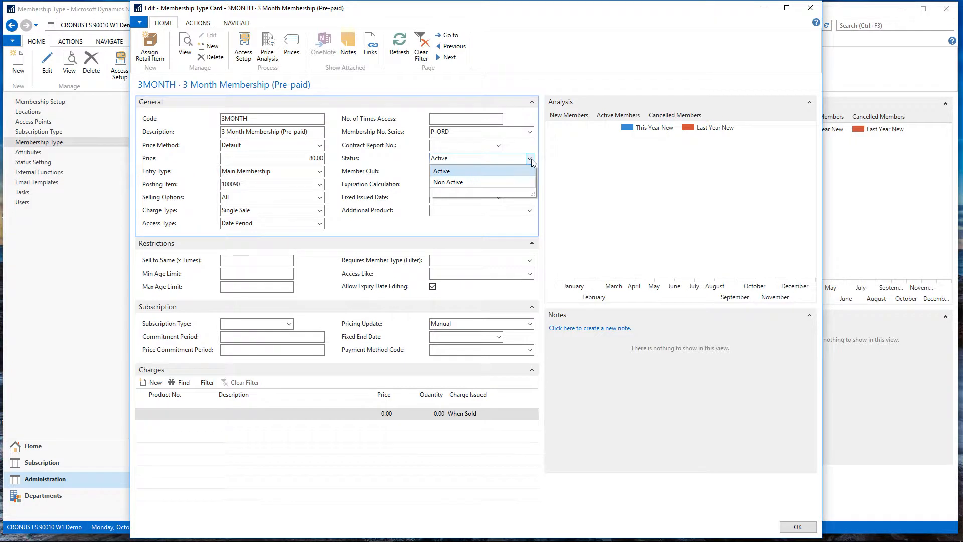
{"action": "left_click", "coordinate": [530, 160]}
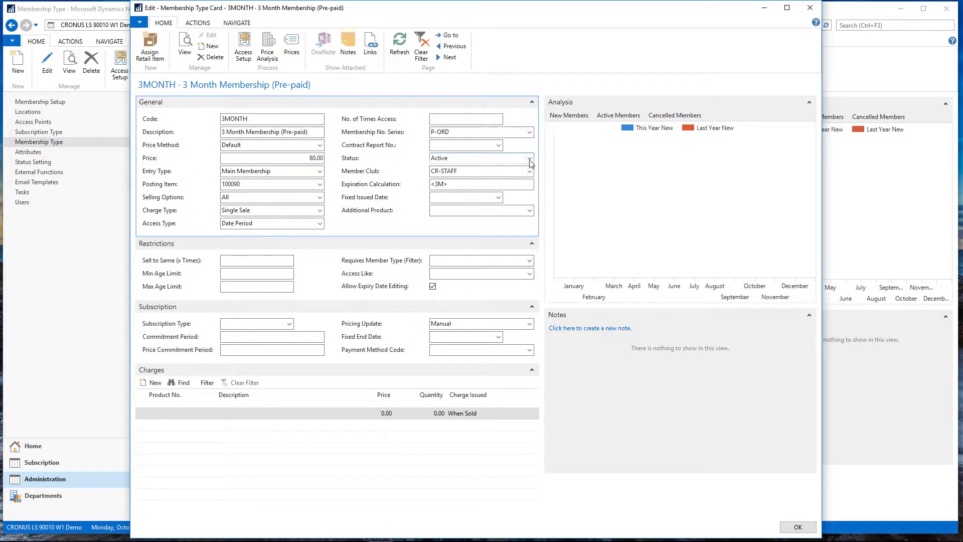
{"action": "left_click", "coordinate": [530, 161]}
{"action": "left_click", "coordinate": [462, 159]}
{"action": "left_click", "coordinate": [529, 159]}
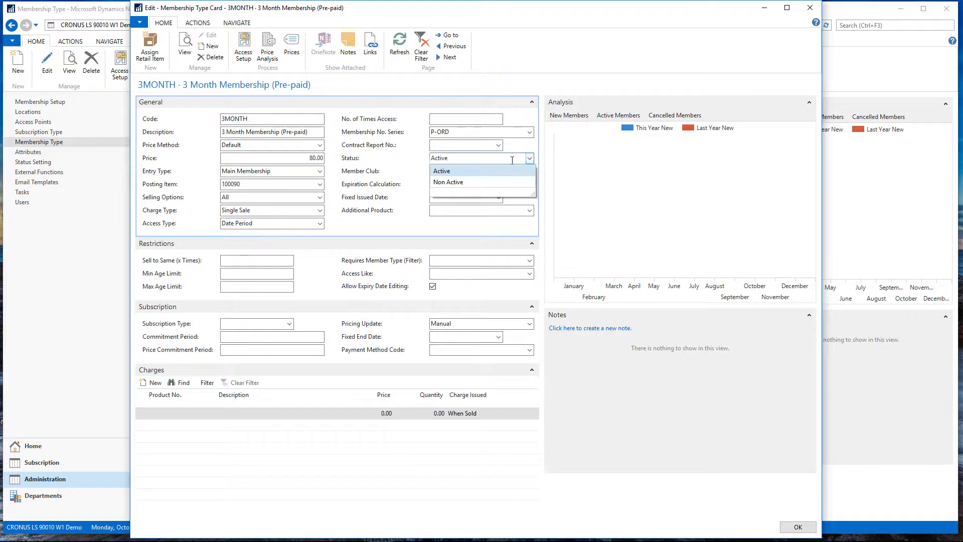
{"action": "left_click", "coordinate": [529, 159]}
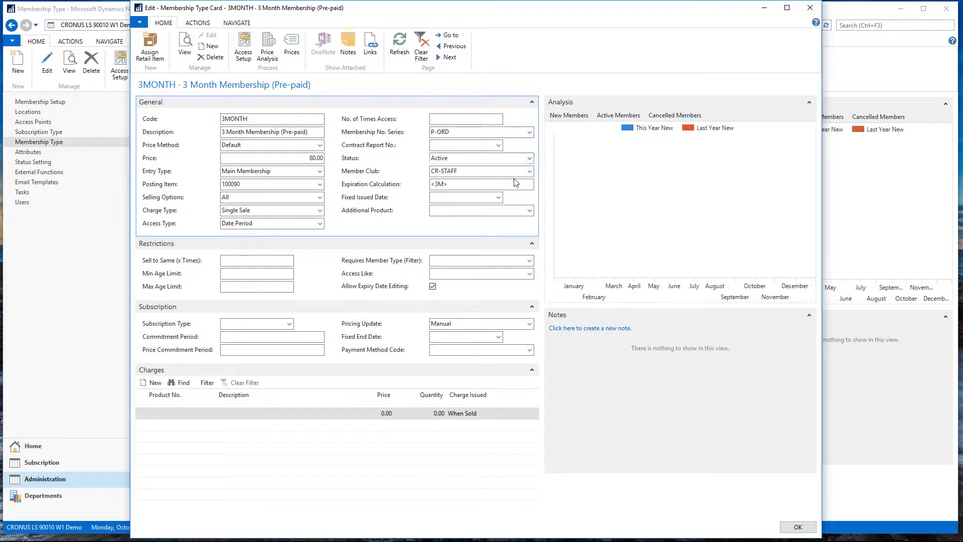
Examine the Member Club, Expiration Calculation and Fixed Issued Date settings of the 3MONTH membership type.
{"action": "left_click", "coordinate": [477, 170]}
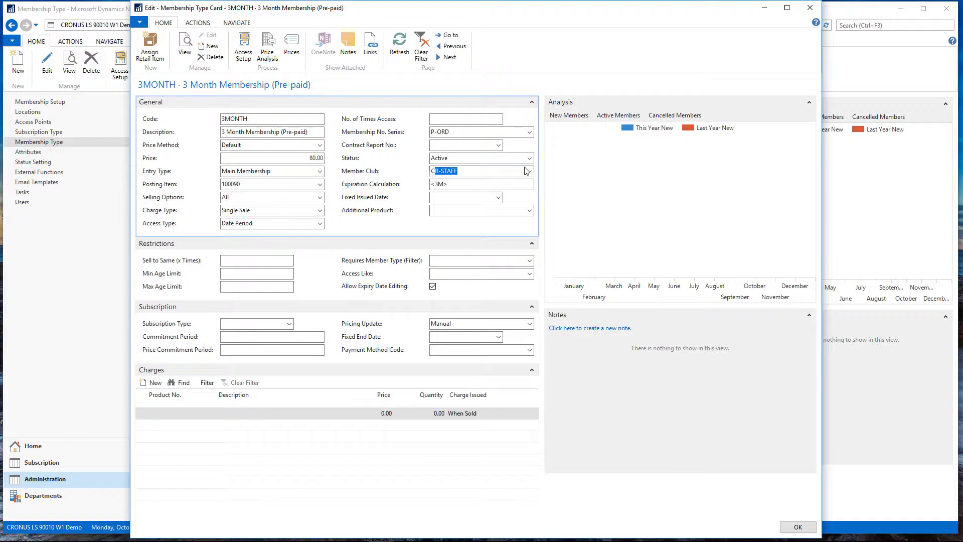
{"action": "left_click", "coordinate": [464, 185]}
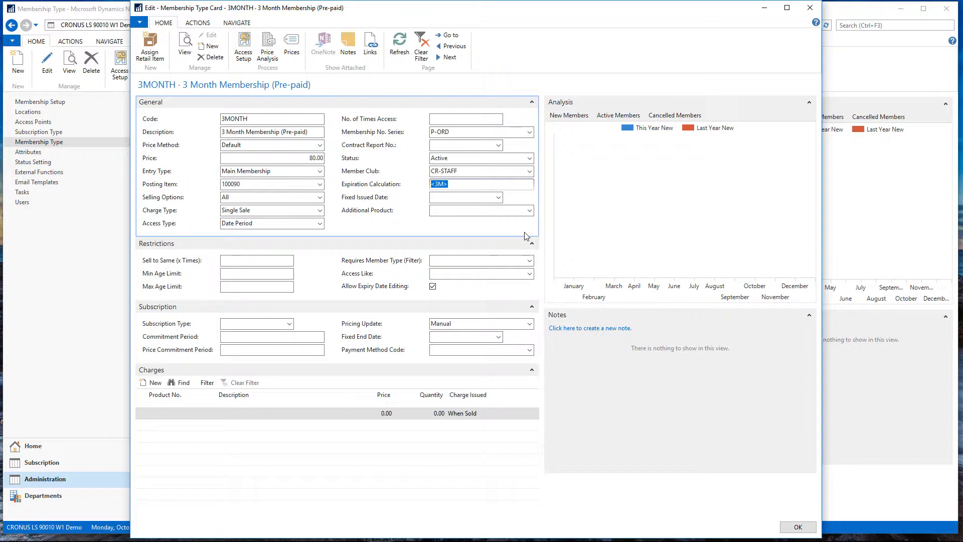
{"action": "left_click", "coordinate": [487, 199]}
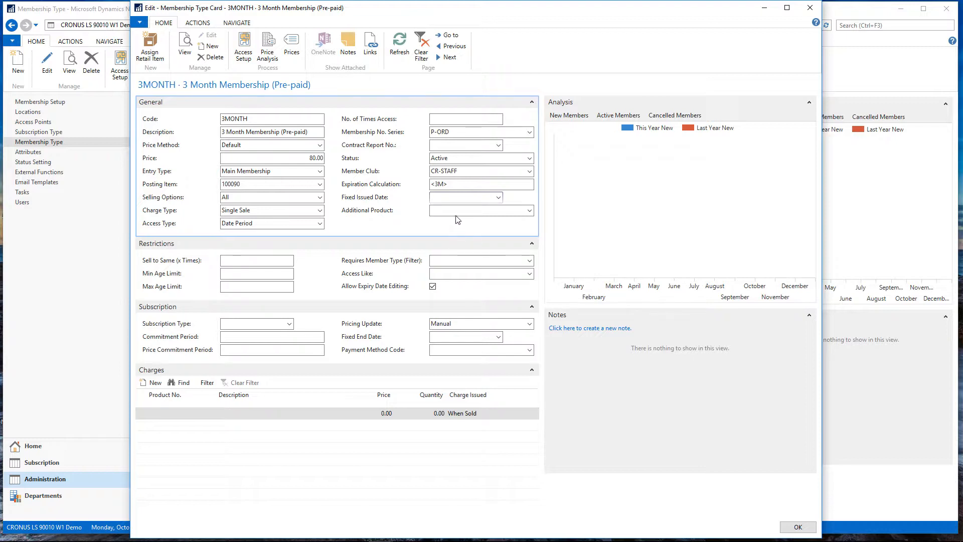
Examine the 3MONTH card's restrictions, including Sell to Same (x Times) and Requires Member Type (Filter).
{"action": "left_click", "coordinate": [273, 266]}
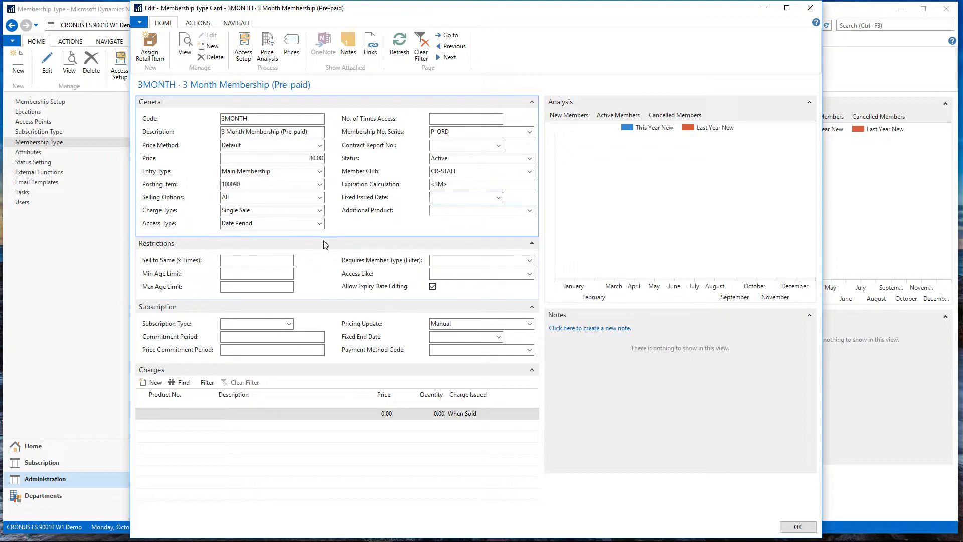
{"action": "left_click", "coordinate": [259, 263]}
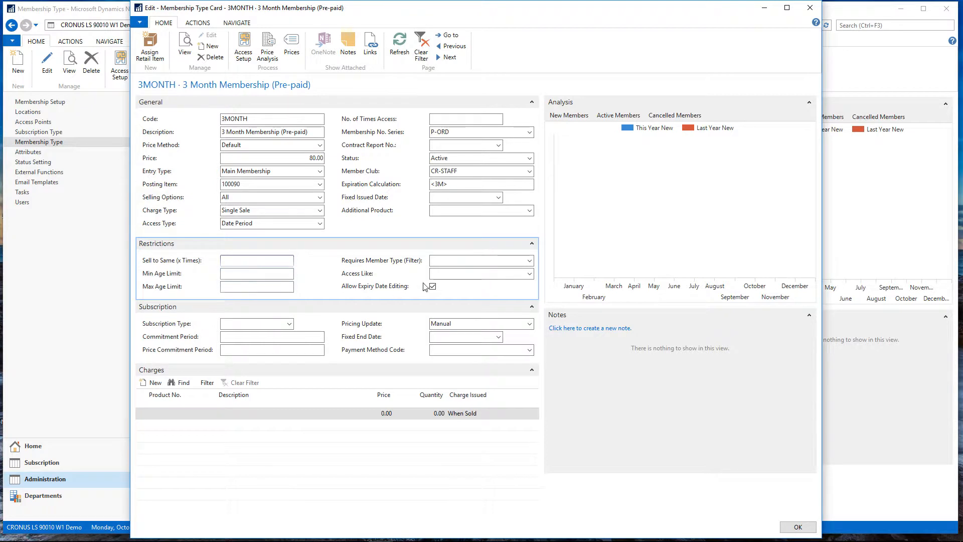
{"action": "left_click", "coordinate": [512, 260]}
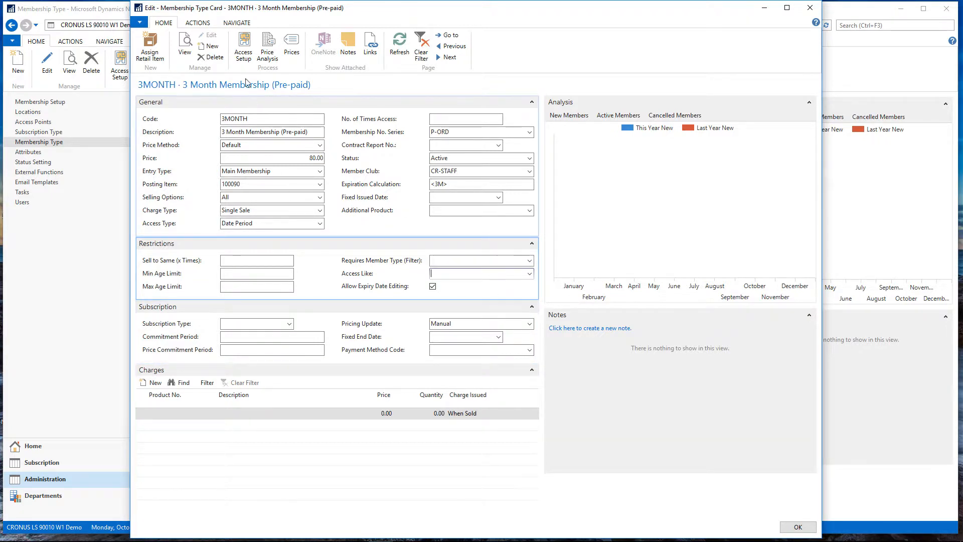
Examine the 3MONTH type's Access Setup, close it, and review the membership types available for Access Like.
{"action": "left_click", "coordinate": [243, 46]}
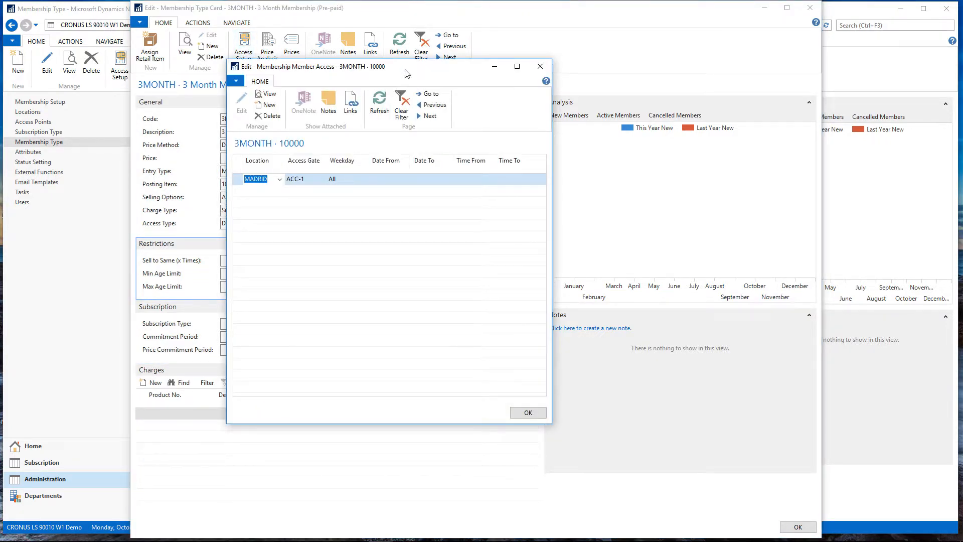
{"action": "left_click_drag", "start_coordinate": [406, 74], "coordinate": [459, 74]}
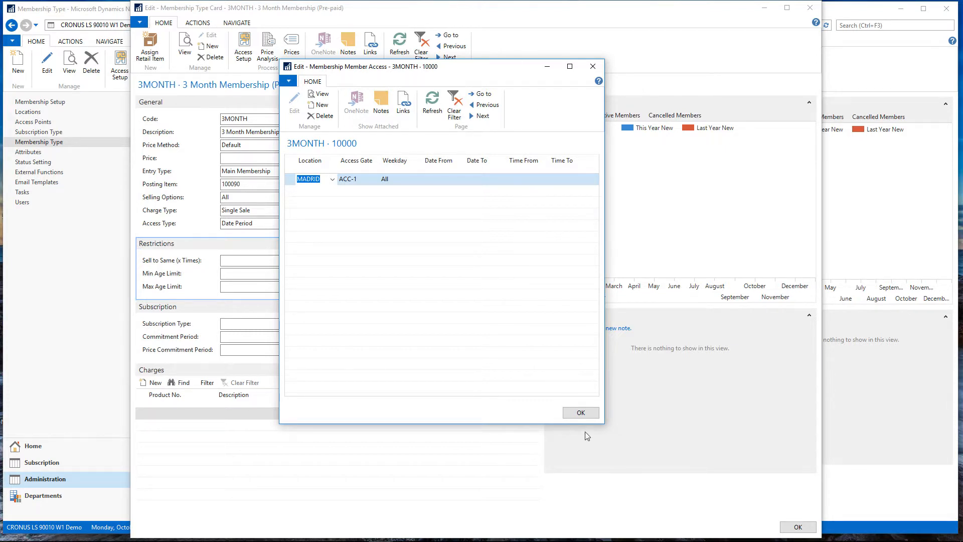
{"action": "left_click", "coordinate": [581, 413]}
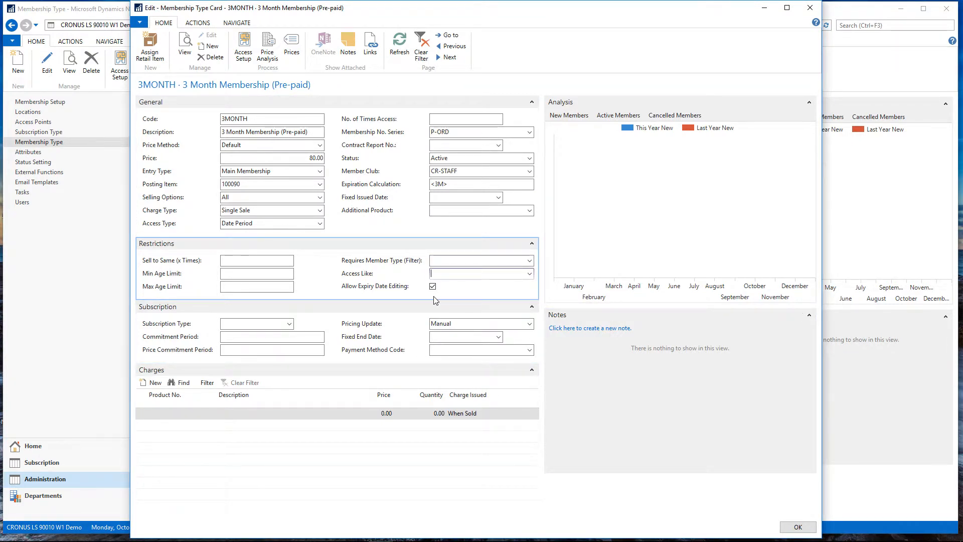
{"action": "left_click", "coordinate": [529, 275]}
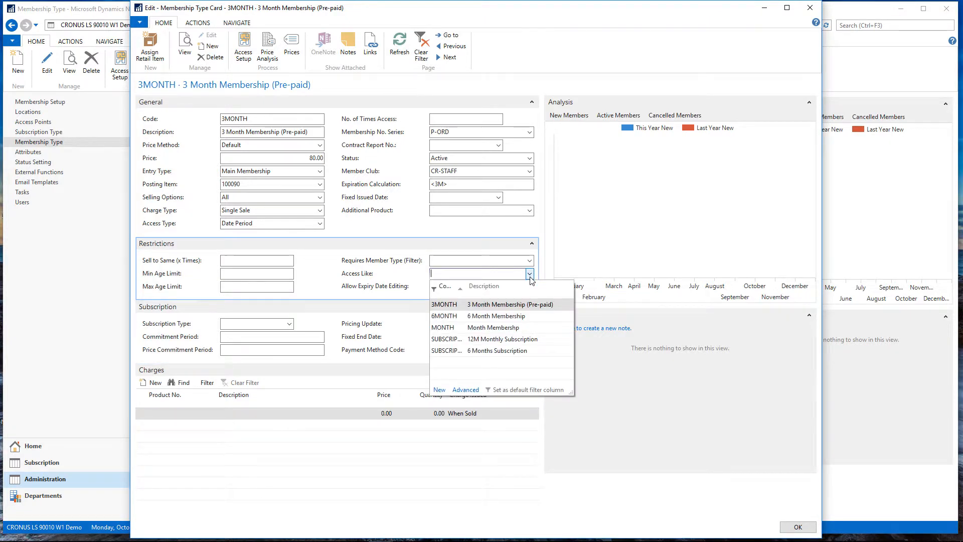
{"action": "left_click", "coordinate": [492, 273]}
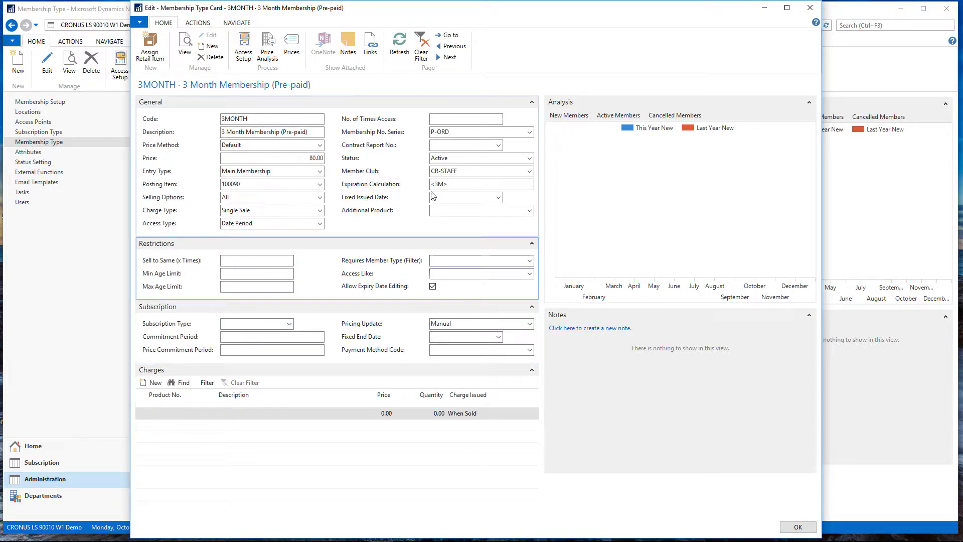
Examine the 3MONTH card's Charges line, then open its Membership Pricing Analysis and close it.
{"action": "left_click", "coordinate": [168, 413]}
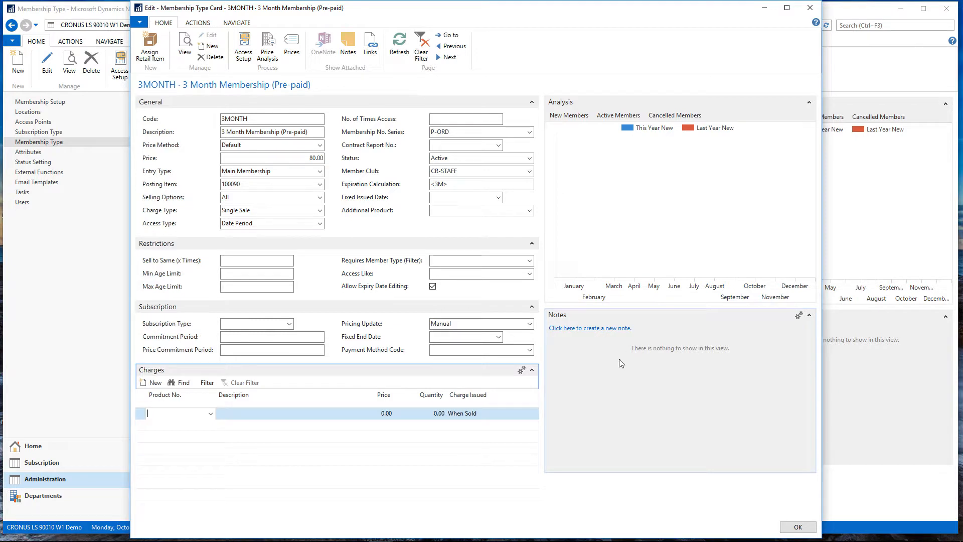
{"action": "left_click", "coordinate": [268, 56]}
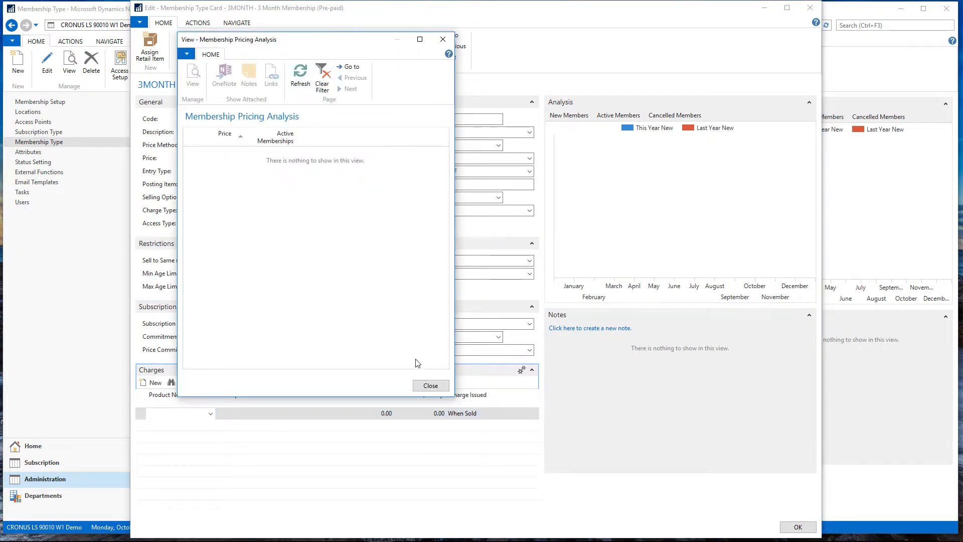
{"action": "left_click", "coordinate": [430, 385]}
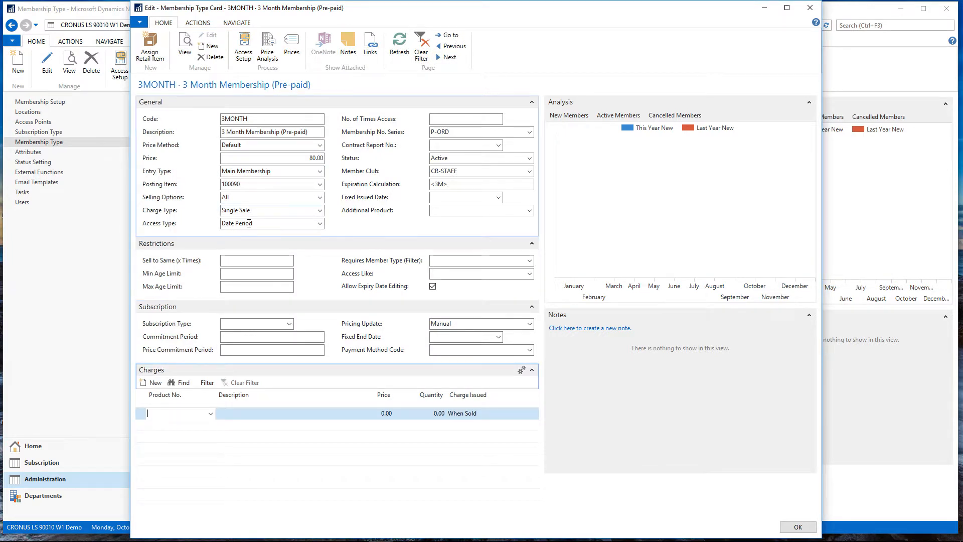
Review the 3MONTH card's related pages and actions, close the card, and select 12M Monthly Subscription in the list.
{"action": "left_click", "coordinate": [236, 23]}
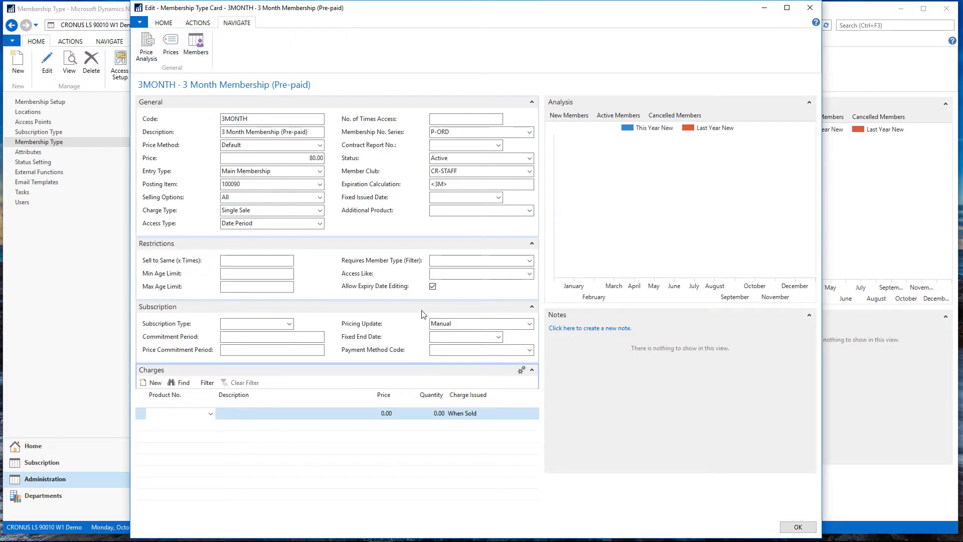
{"action": "left_click", "coordinate": [198, 23]}
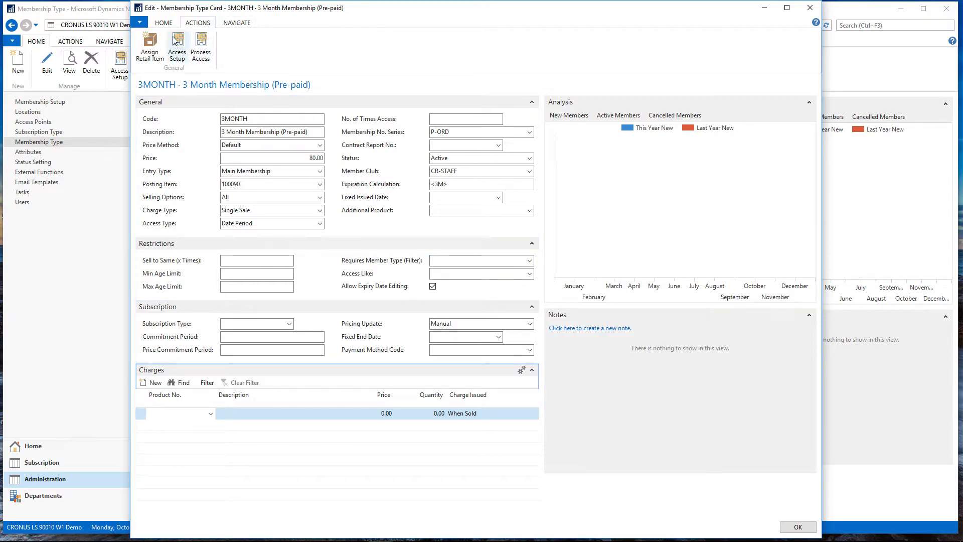
{"action": "left_click", "coordinate": [164, 23]}
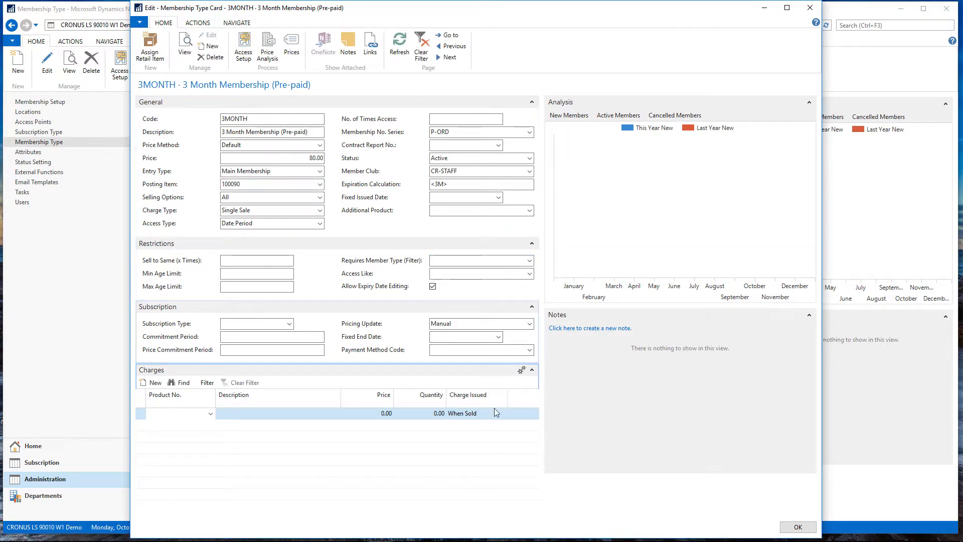
{"action": "left_click", "coordinate": [792, 526]}
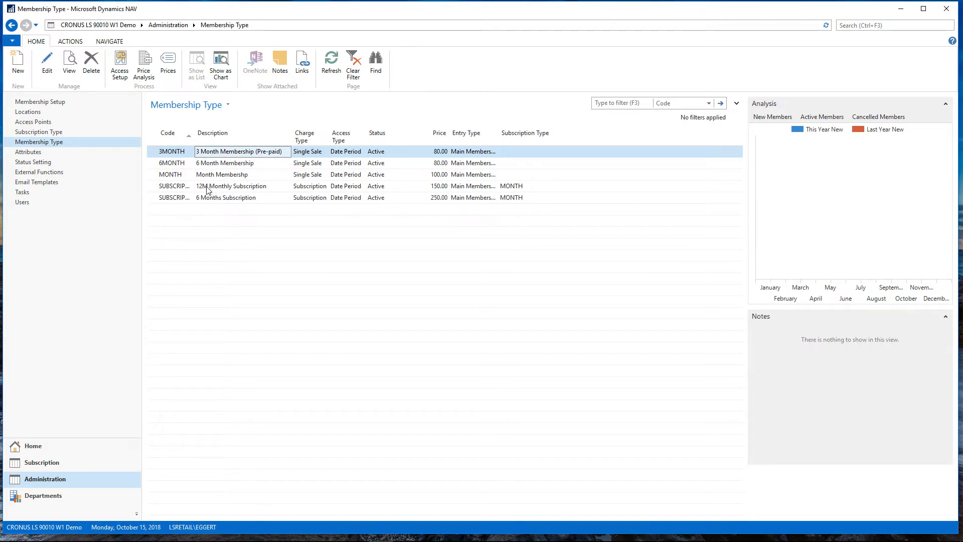
{"action": "left_click", "coordinate": [227, 186]}
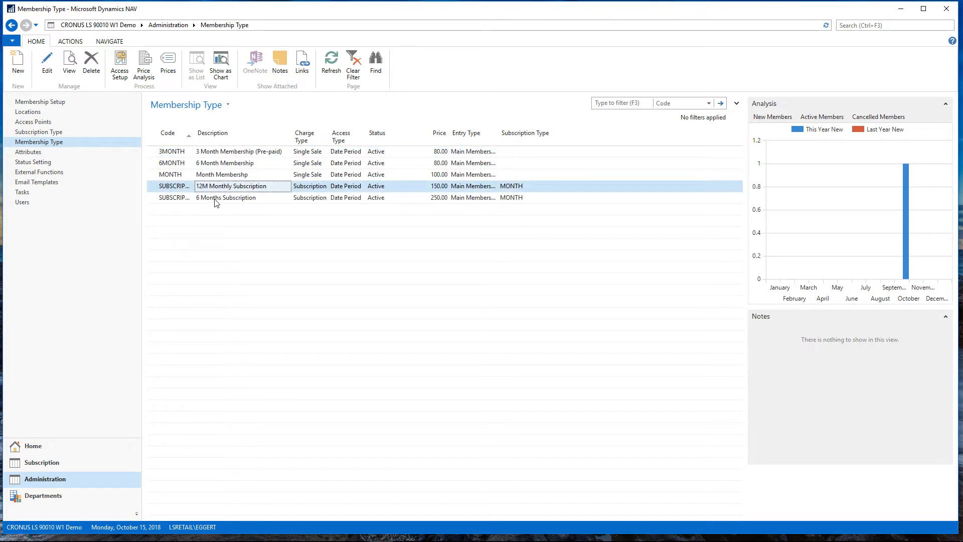
Open the 12M Monthly Subscription card for editing and examine its Charge Type and the options for Subscription Type, keeping MONTH.
{"action": "left_click", "coordinate": [47, 63]}
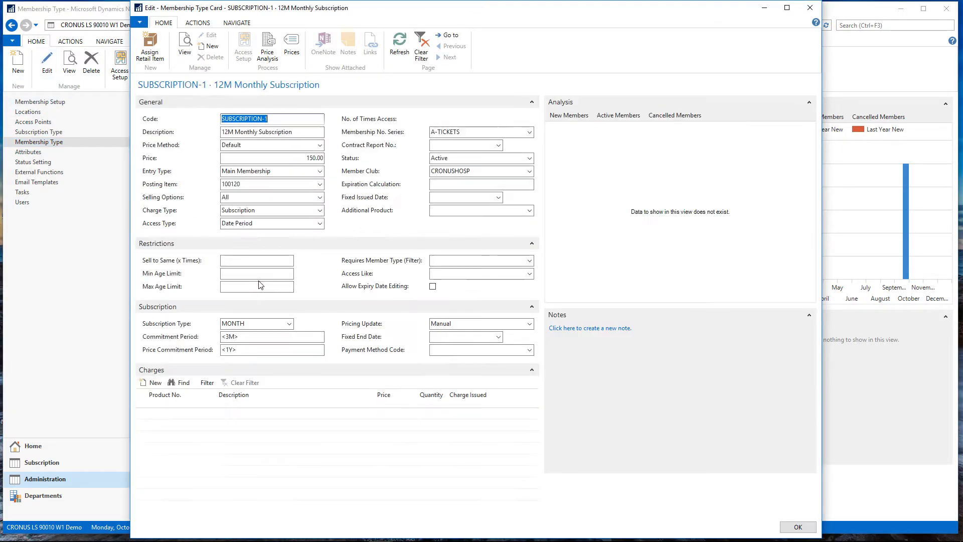
{"action": "left_click", "coordinate": [320, 210]}
{"action": "left_click", "coordinate": [274, 234]}
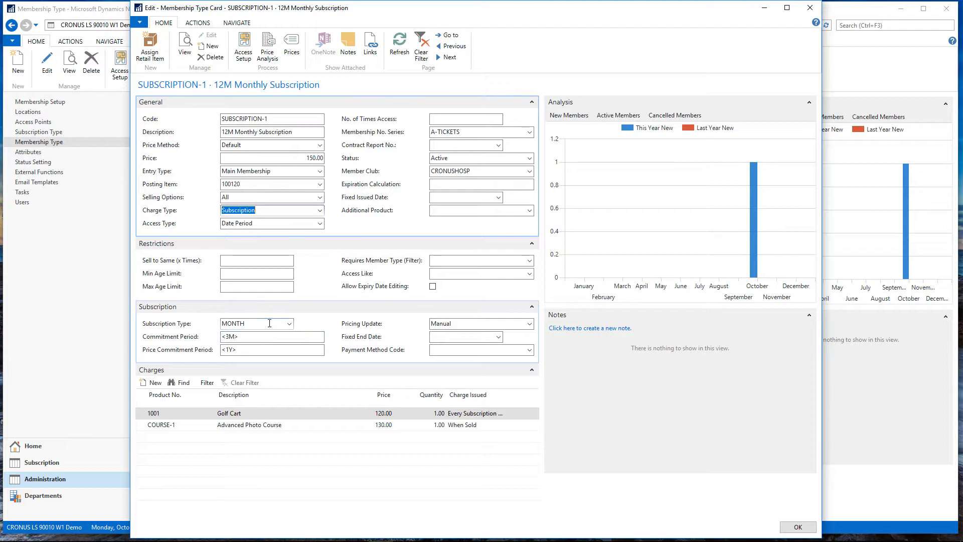
{"action": "left_click", "coordinate": [270, 323]}
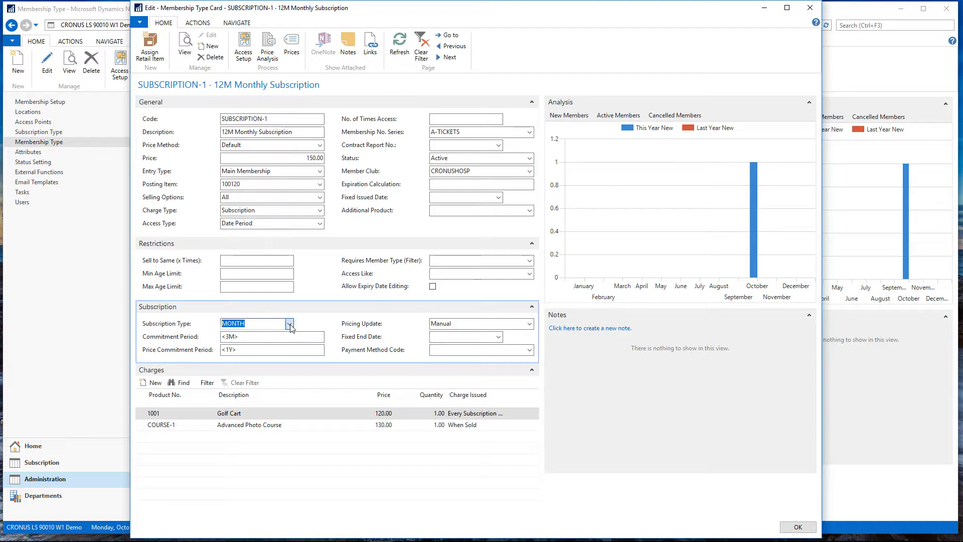
{"action": "left_click", "coordinate": [290, 324]}
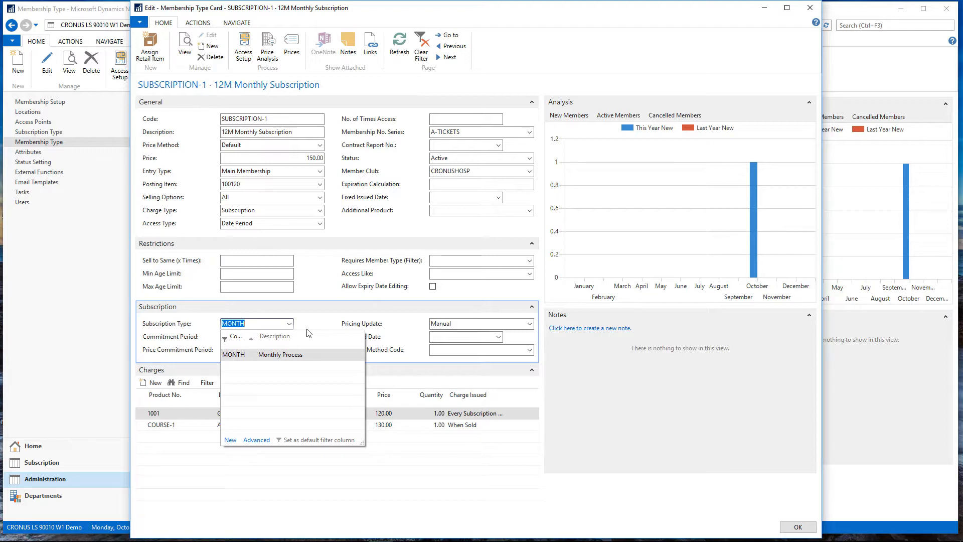
{"action": "left_click", "coordinate": [280, 355]}
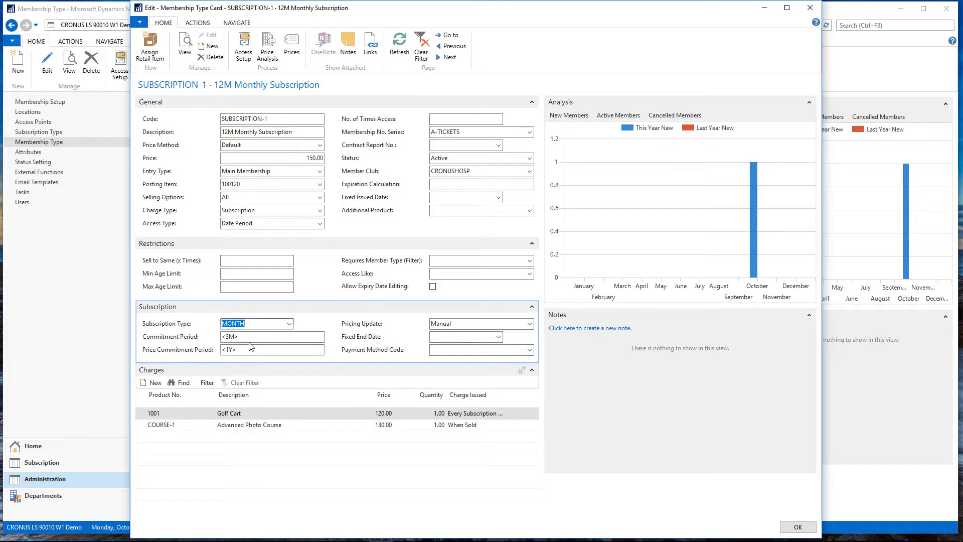
Examine the Commitment Period and Price Commitment Period of the 12M Monthly Subscription.
{"action": "left_click_drag", "start_coordinate": [225, 336], "coordinate": [242, 336]}
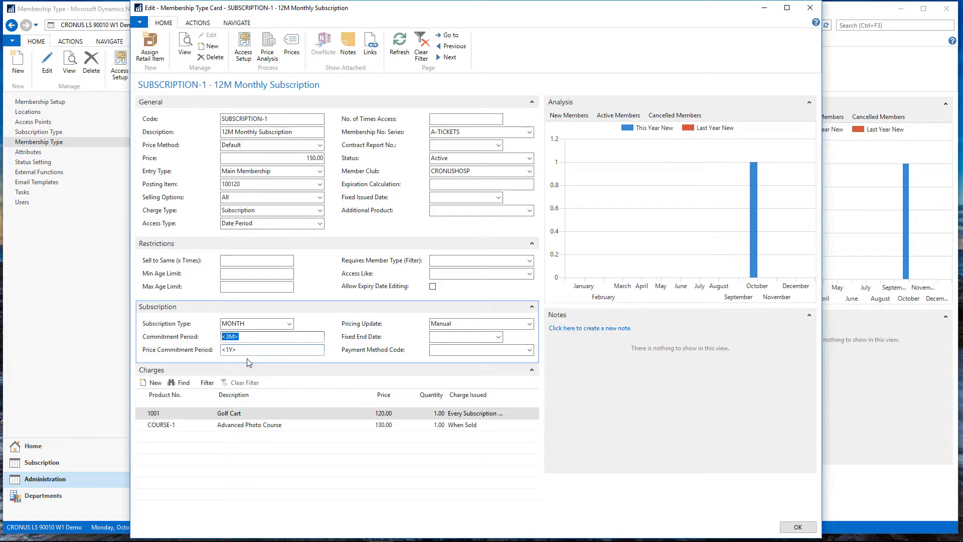
{"action": "left_click", "coordinate": [259, 350]}
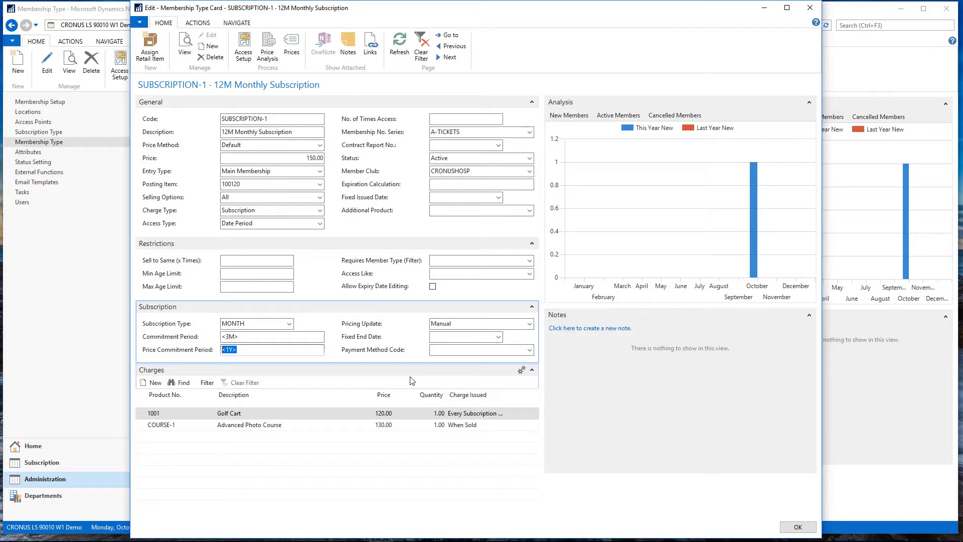
{"action": "left_click", "coordinate": [259, 352]}
{"action": "double_click", "coordinate": [248, 350]}
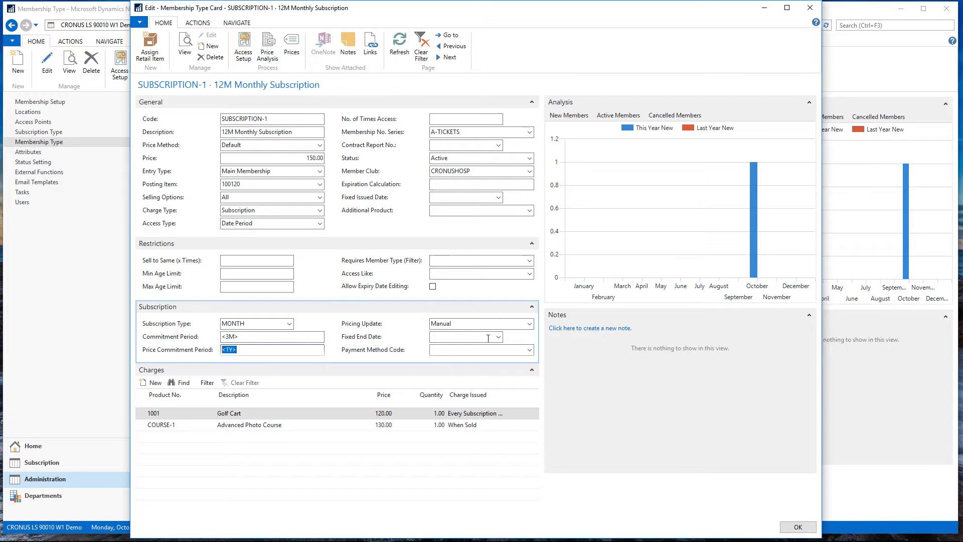
Review the Pricing Update options, keeping Manual, and examine the Fixed End Date of the 12M Monthly Subscription.
{"action": "left_click", "coordinate": [530, 328]}
{"action": "left_click", "coordinate": [530, 325]}
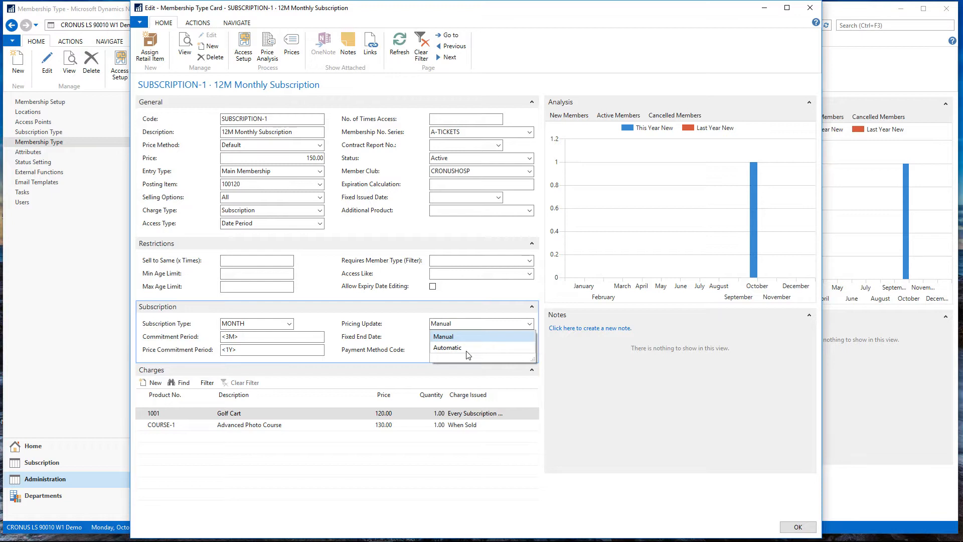
{"action": "left_click", "coordinate": [466, 338]}
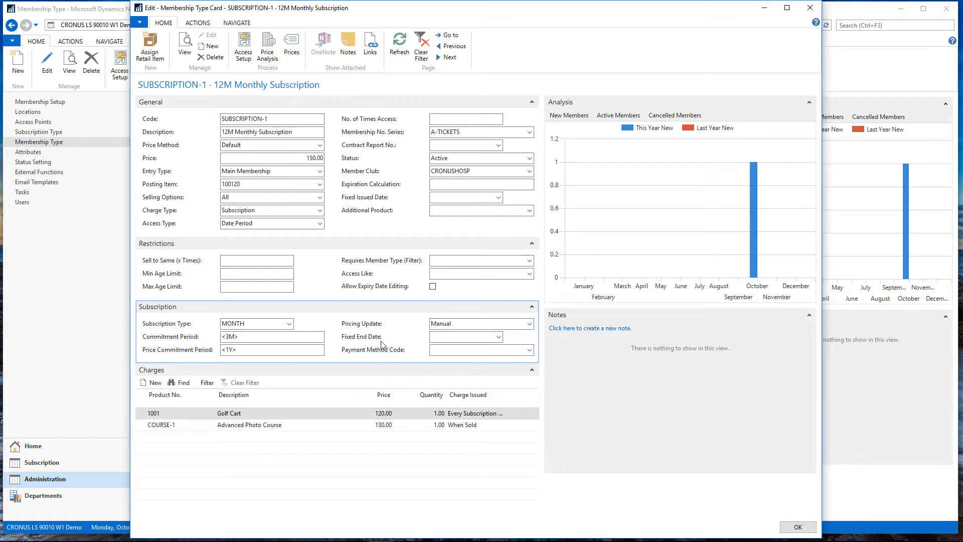
{"action": "left_click", "coordinate": [432, 338]}
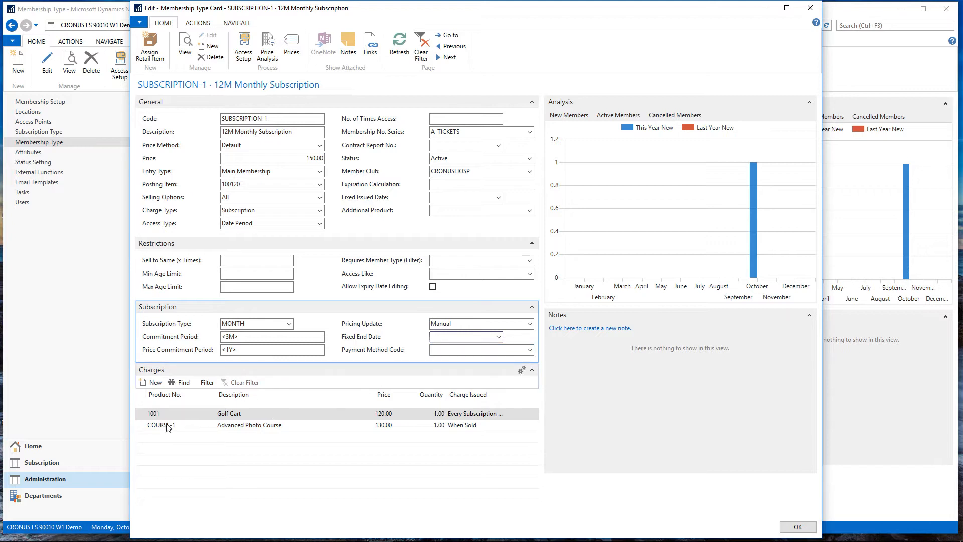
Review the Charge Issued options for the Golf Cart charge and close the 12M Monthly Subscription card.
{"action": "left_click", "coordinate": [491, 415]}
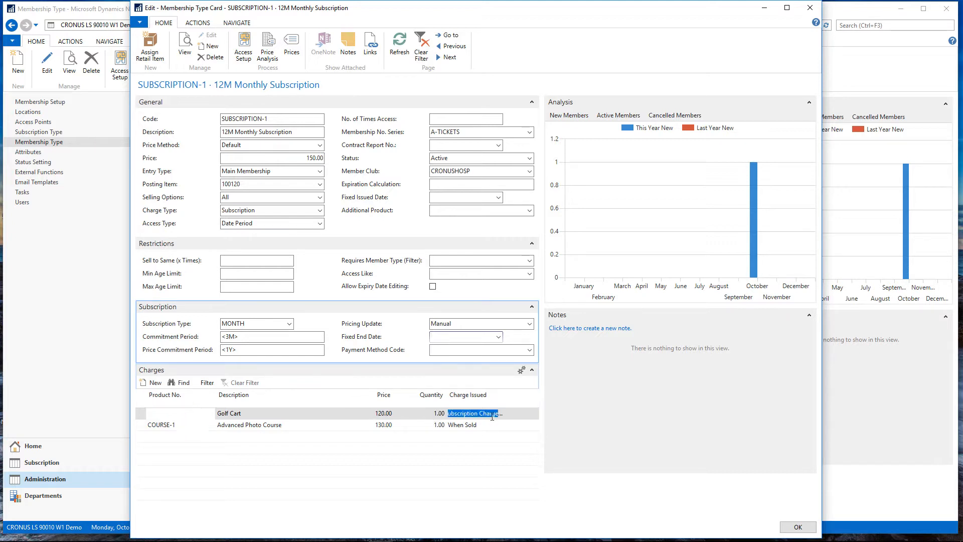
{"action": "left_click", "coordinate": [502, 413]}
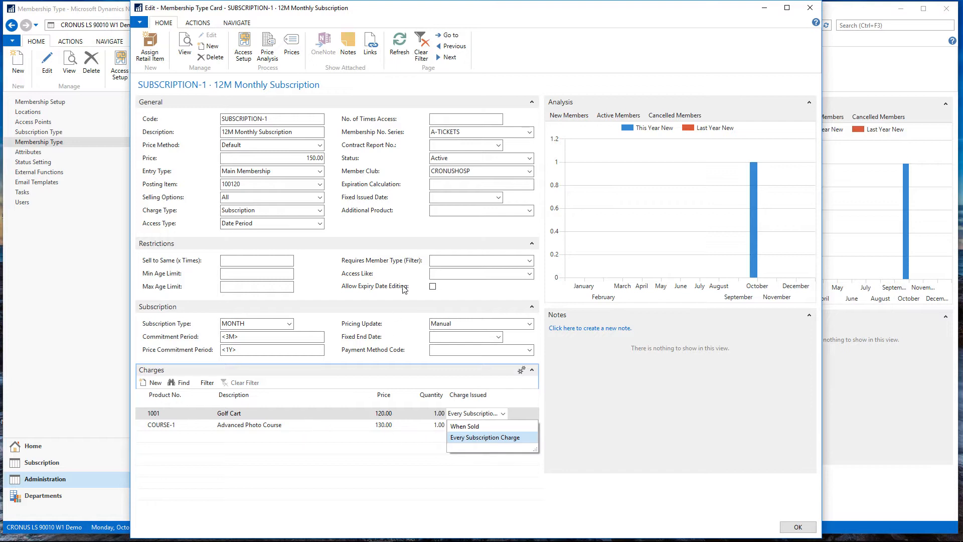
{"action": "left_click", "coordinate": [797, 526]}
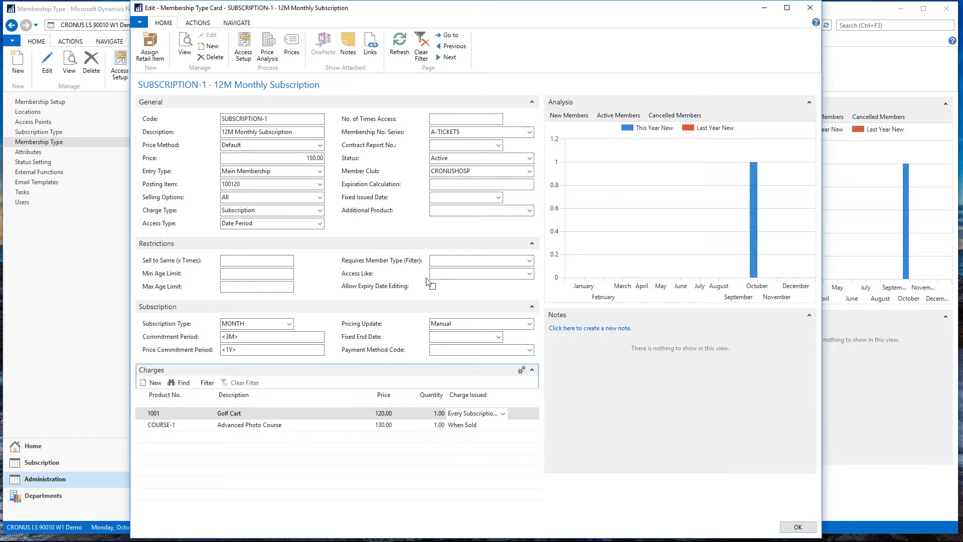
{"action": "left_click", "coordinate": [789, 528]}
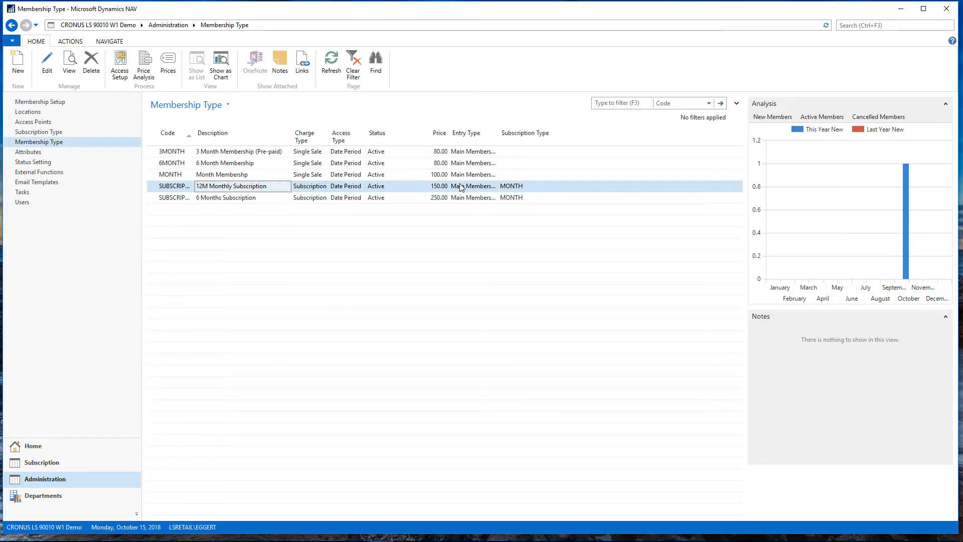
Open the Status Setting list for editing and review the Set Status options on the ACTIVE line.
{"action": "left_click", "coordinate": [33, 162]}
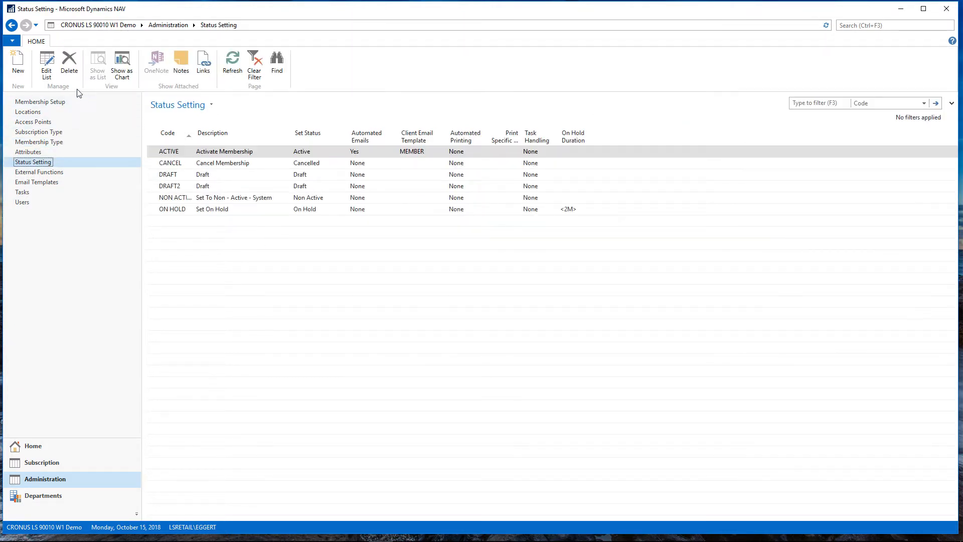
{"action": "left_click", "coordinate": [52, 68]}
{"action": "left_click_drag", "start_coordinate": [325, 67], "coordinate": [394, 75]}
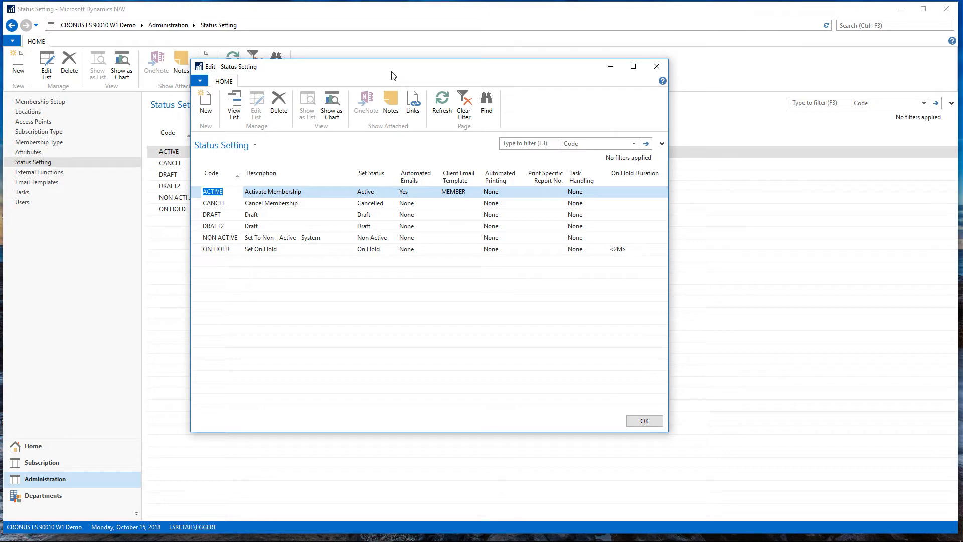
{"action": "left_click", "coordinate": [374, 192]}
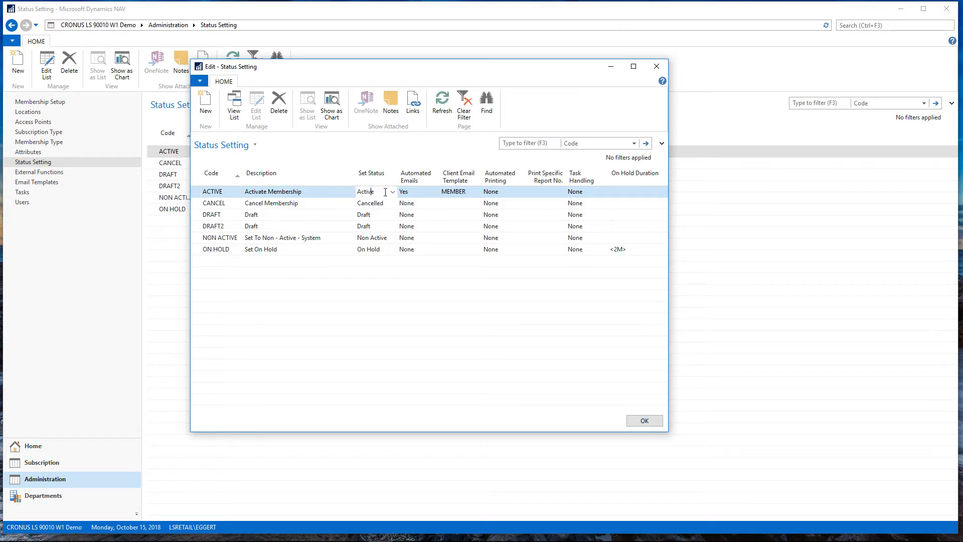
{"action": "left_click", "coordinate": [393, 192]}
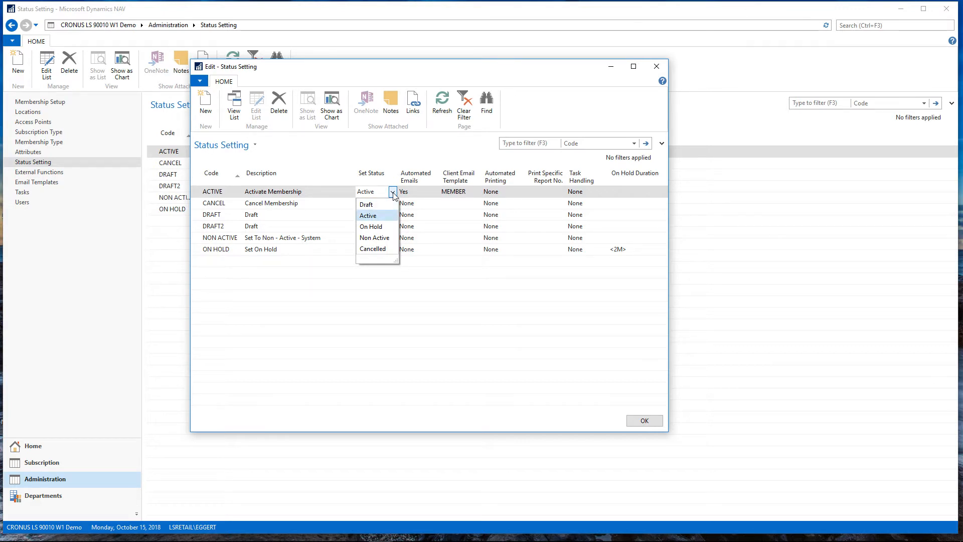
{"action": "key", "text": "Down"}
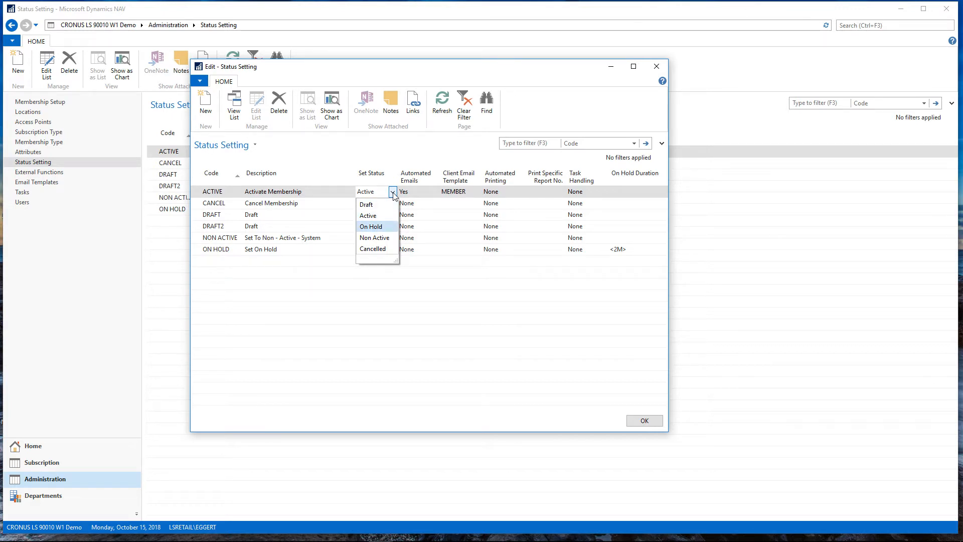
{"action": "key", "text": "Down"}
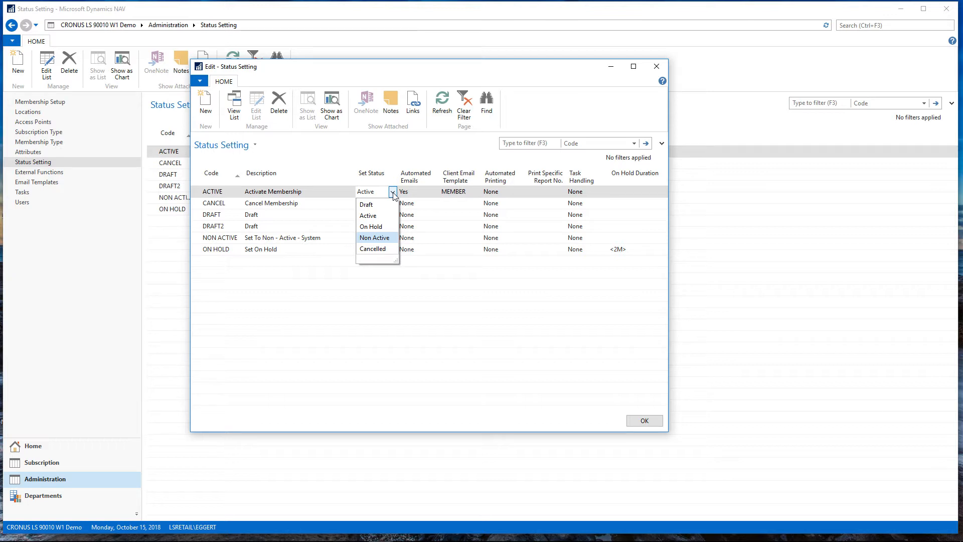
{"action": "key", "text": "Down"}
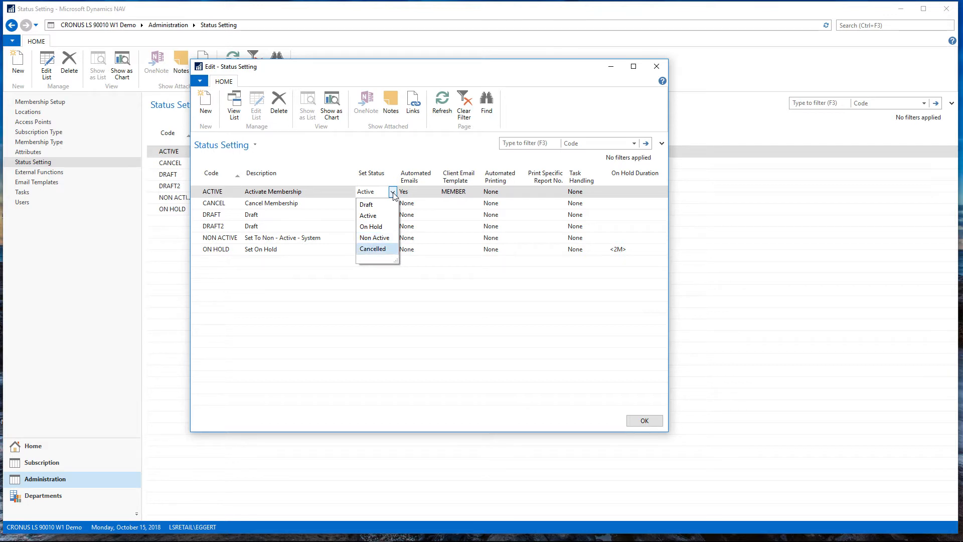
{"action": "left_click", "coordinate": [393, 193]}
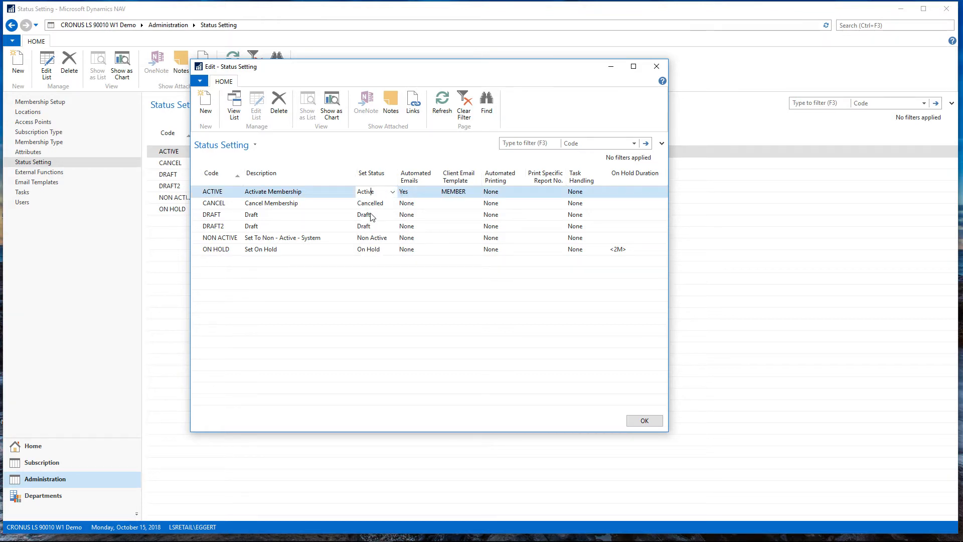
Examine the ACTIVE line's Code and Description, and recheck its Set Status choices without changing them.
{"action": "left_click", "coordinate": [216, 193]}
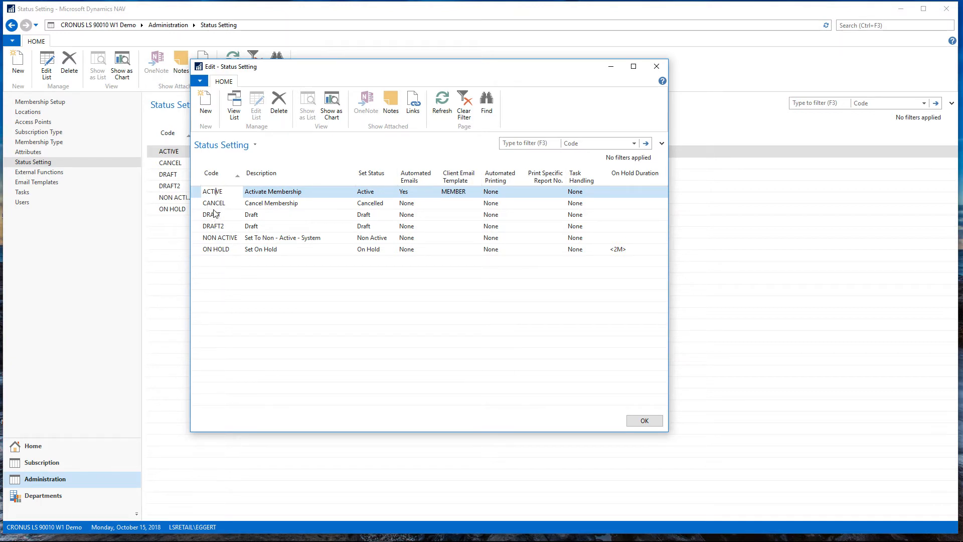
{"action": "left_click", "coordinate": [360, 195]}
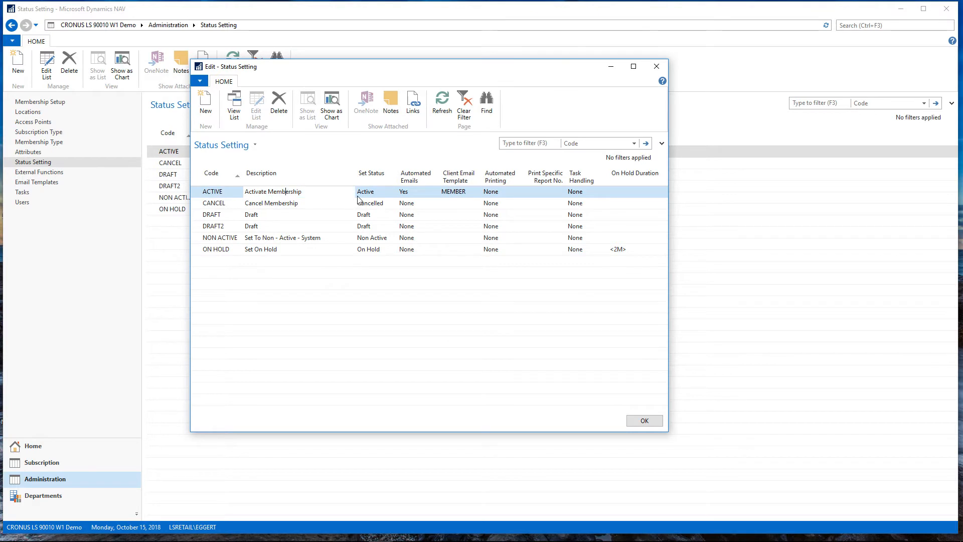
{"action": "left_click", "coordinate": [393, 191]}
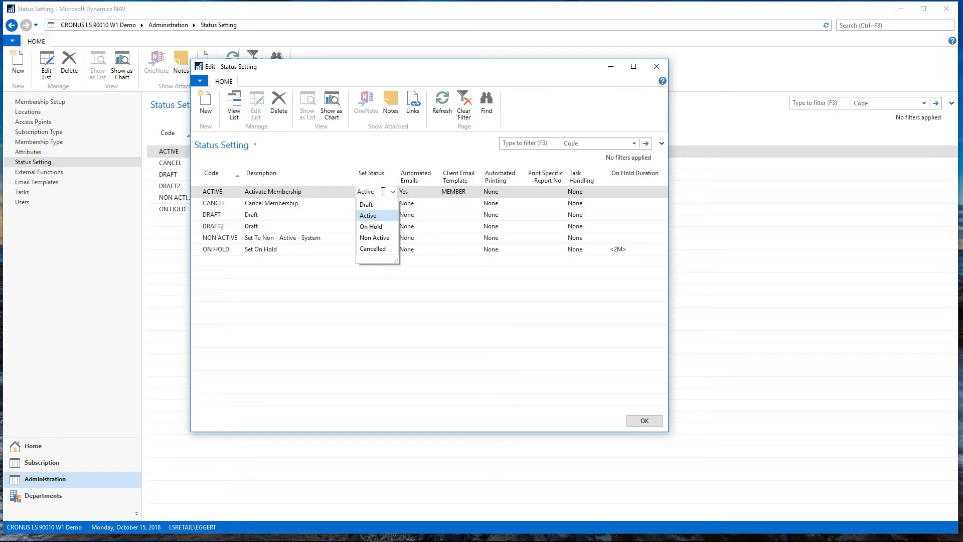
{"action": "left_click", "coordinate": [383, 192]}
Review the ACTIVE line's Automated Emails options, keeping Yes, and the templates available for Client Email Template.
{"action": "left_click", "coordinate": [422, 192]}
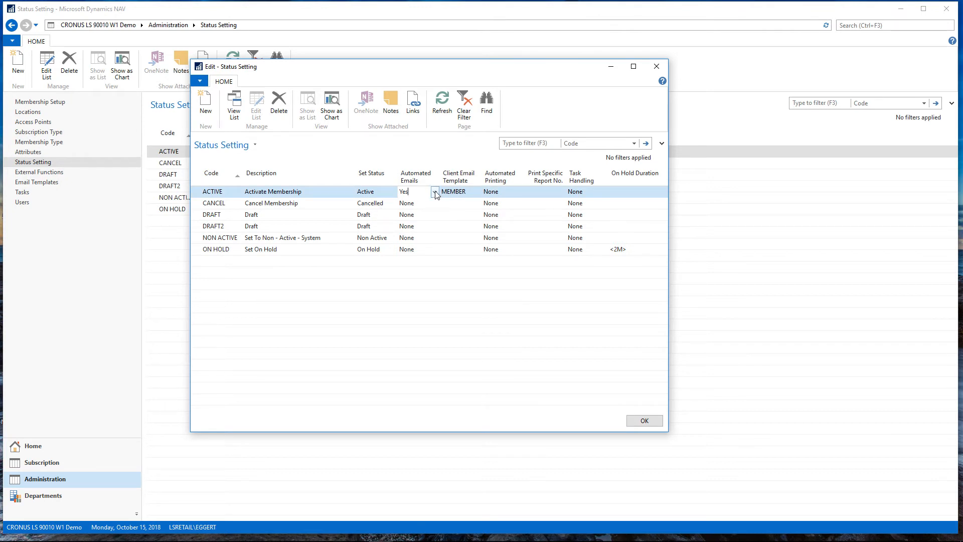
{"action": "left_click", "coordinate": [434, 191]}
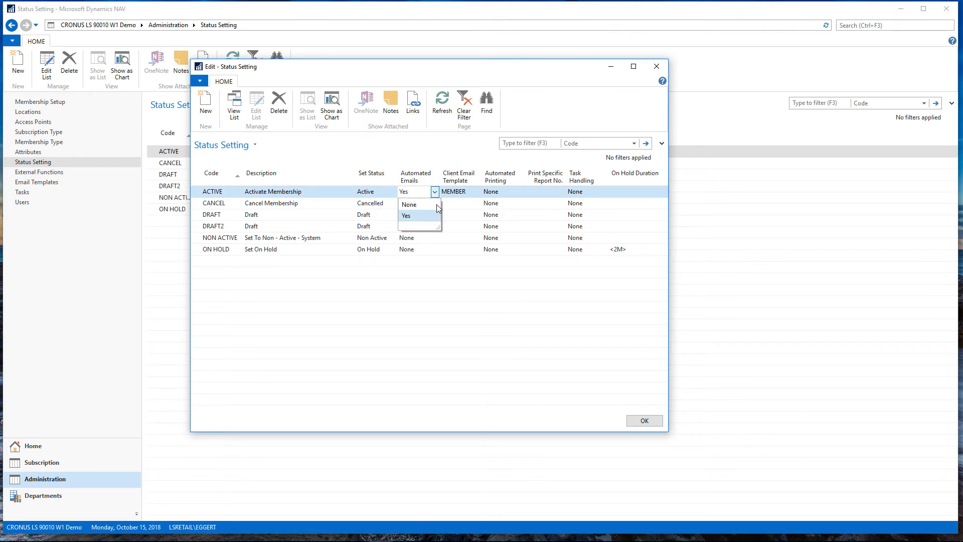
{"action": "left_click", "coordinate": [413, 215]}
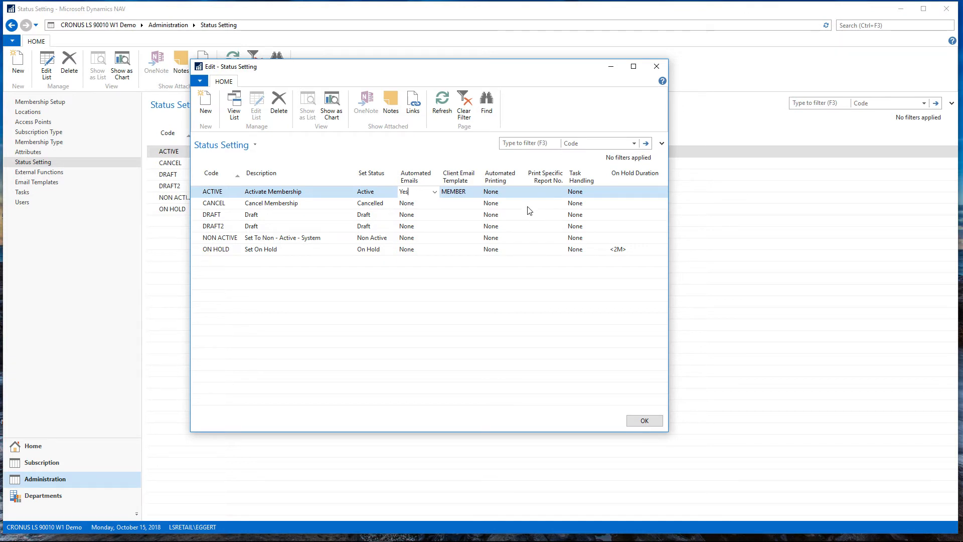
{"action": "left_click", "coordinate": [462, 195]}
{"action": "left_click", "coordinate": [477, 191]}
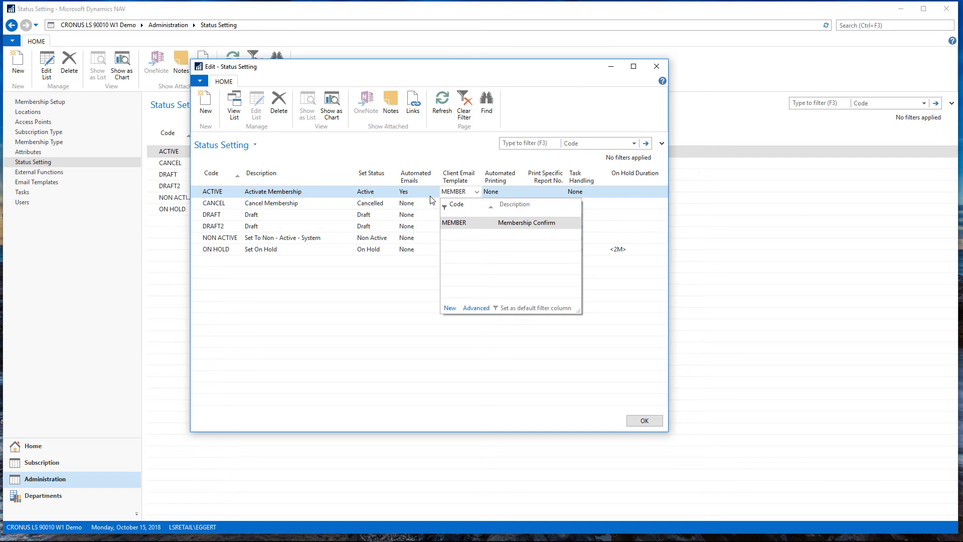
{"action": "left_click", "coordinate": [415, 197]}
Review the ACTIVE line's Automated Printing options, keeping None, and examine its Task Handling setting.
{"action": "left_click", "coordinate": [502, 197]}
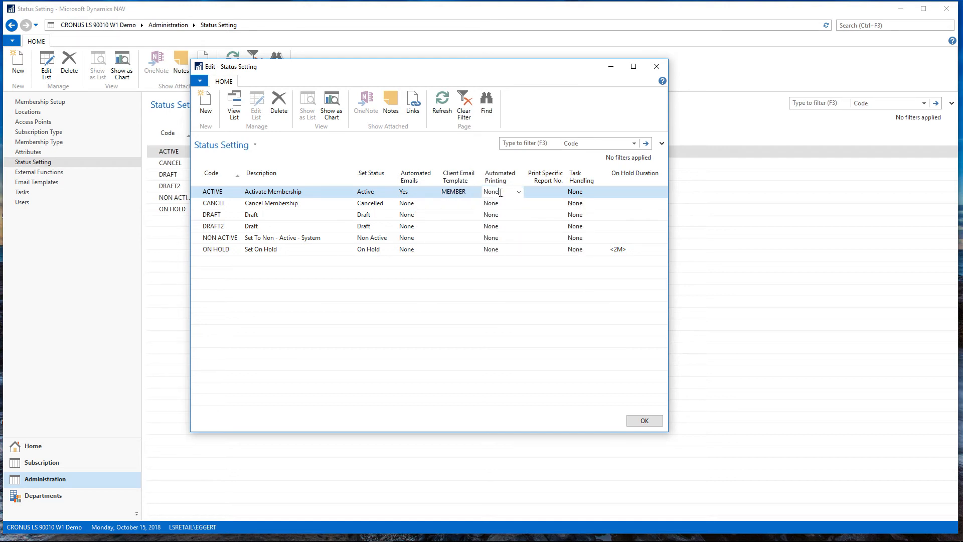
{"action": "left_click", "coordinate": [518, 193]}
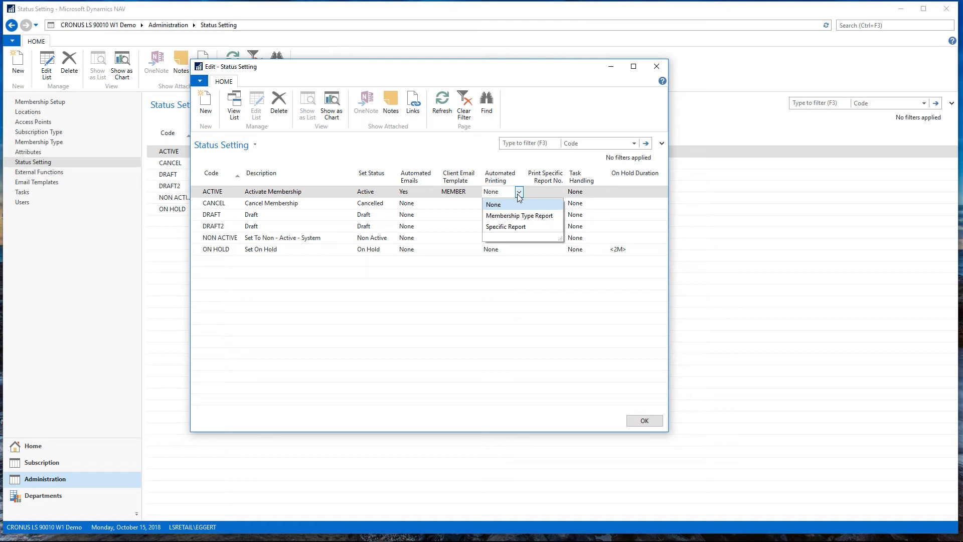
{"action": "left_click", "coordinate": [547, 203]}
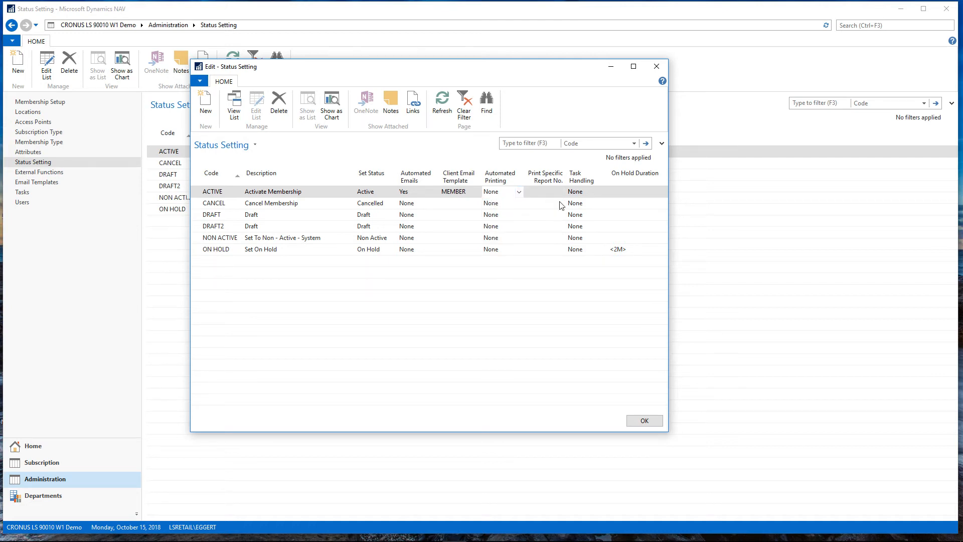
{"action": "left_click", "coordinate": [588, 195]}
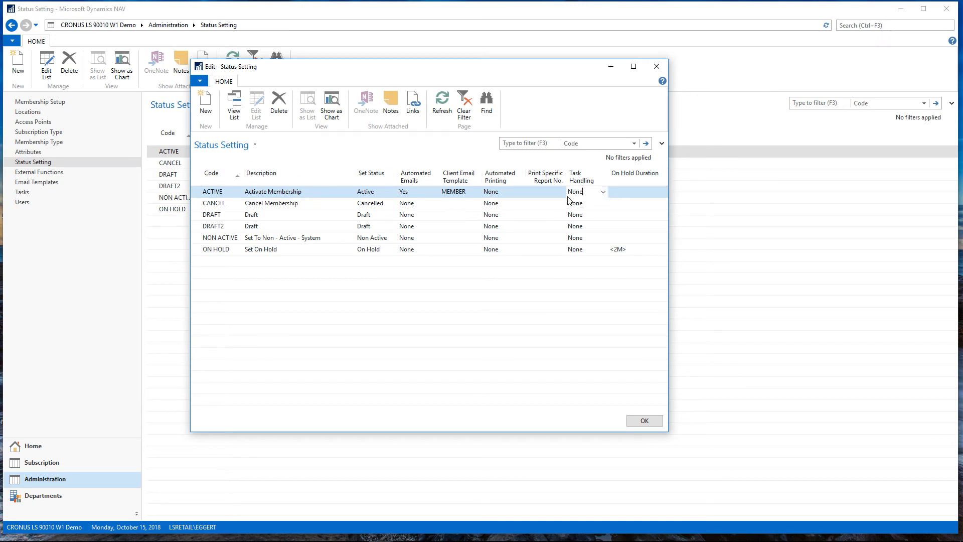
Examine the On Hold Duration down the status lines to ON HOLD and NON ACTIVE, and close the Status Setting editor.
{"action": "left_click", "coordinate": [632, 195]}
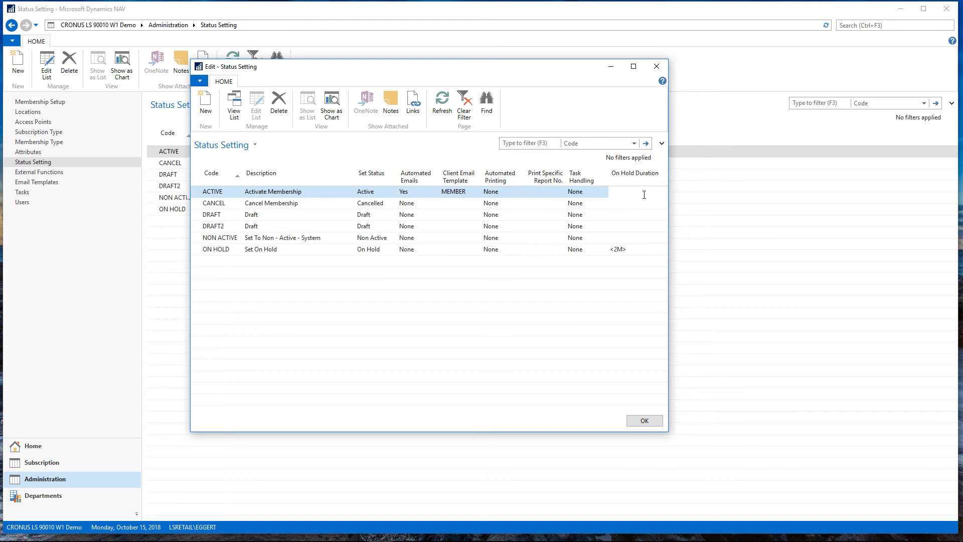
{"action": "key", "text": "Down"}
{"action": "key", "text": "Down"}
{"action": "key", "text": "Down"}
{"action": "key", "text": "Down"}
{"action": "key", "text": "Down"}
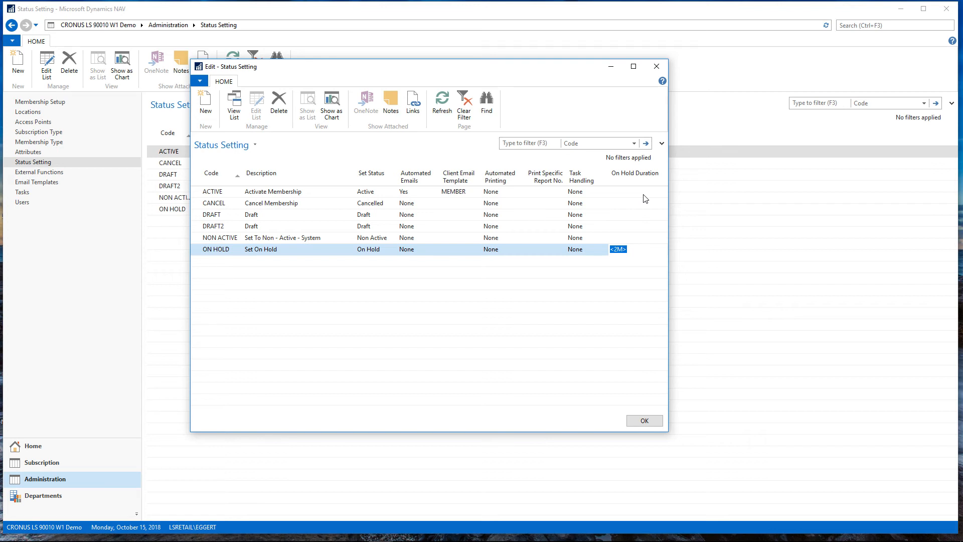
{"action": "key", "text": "Up"}
{"action": "key", "text": "Down"}
{"action": "key", "text": "Up"}
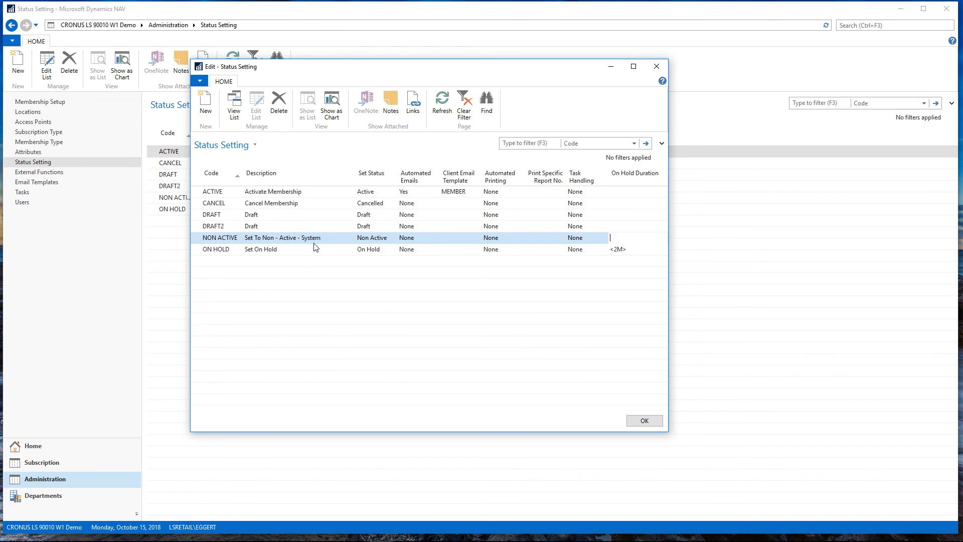
{"action": "left_click", "coordinate": [642, 422]}
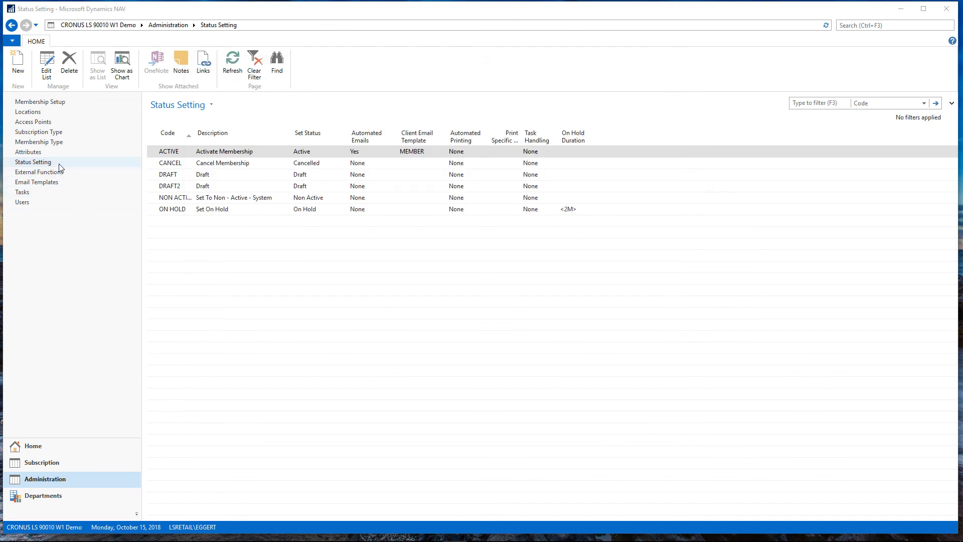